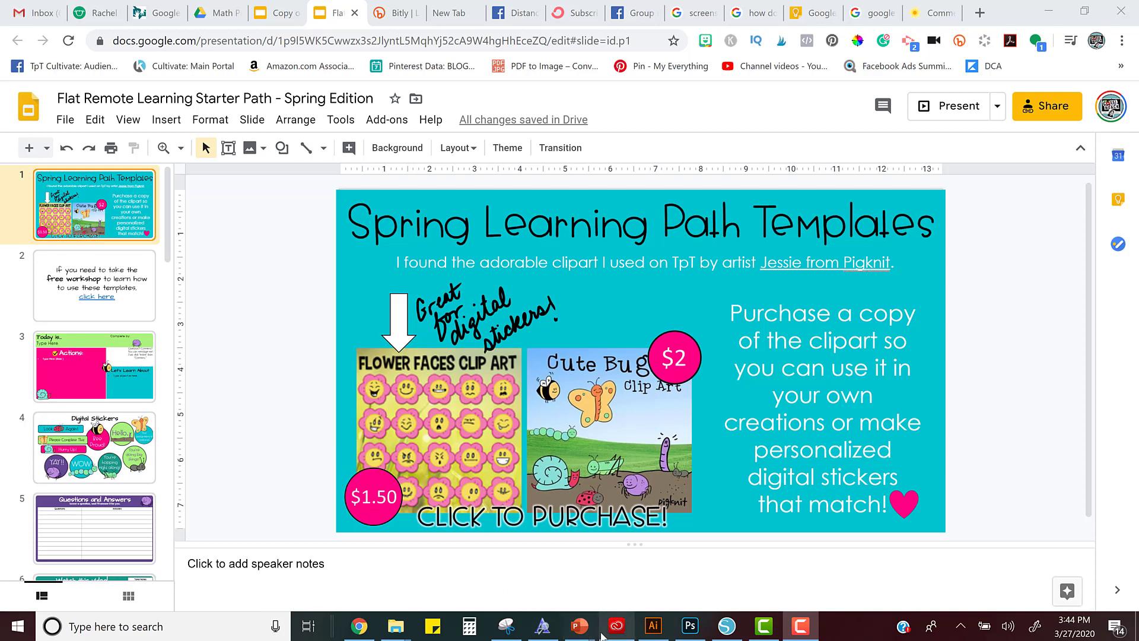
Step: Bring the Flat Remote Learning deck forward and view its Digital Stickers slide
mouse_move(580, 626)
click(566, 584)
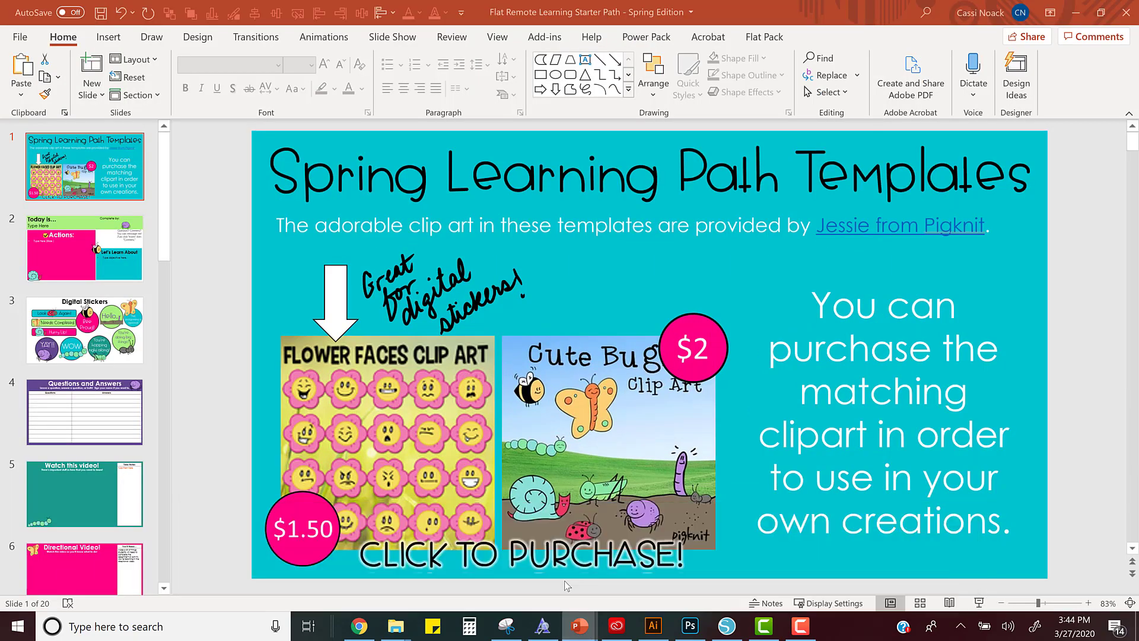
click(111, 225)
click(114, 315)
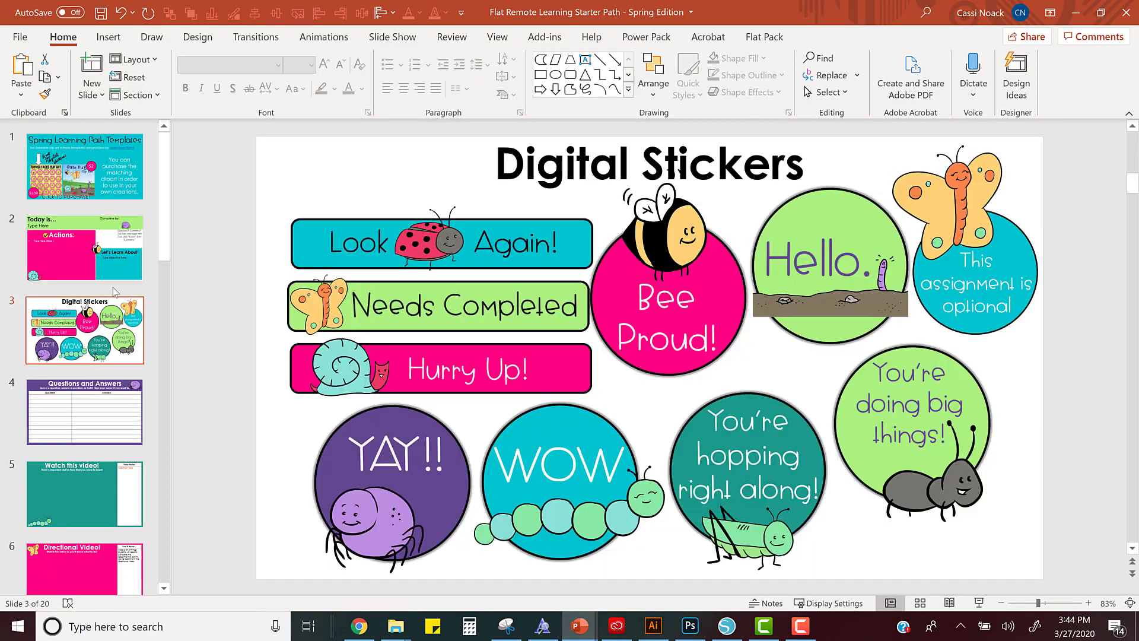
Step: Open the Starter Path deck's Digital Stickers slide and zoom out to 26%
mouse_move(585, 631)
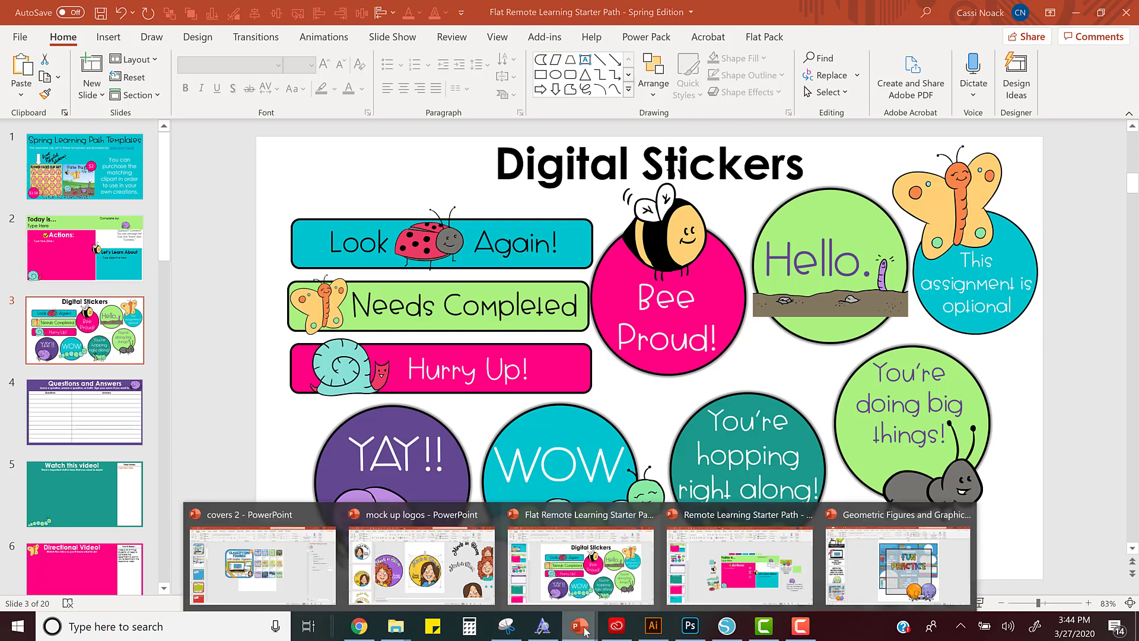
click(781, 592)
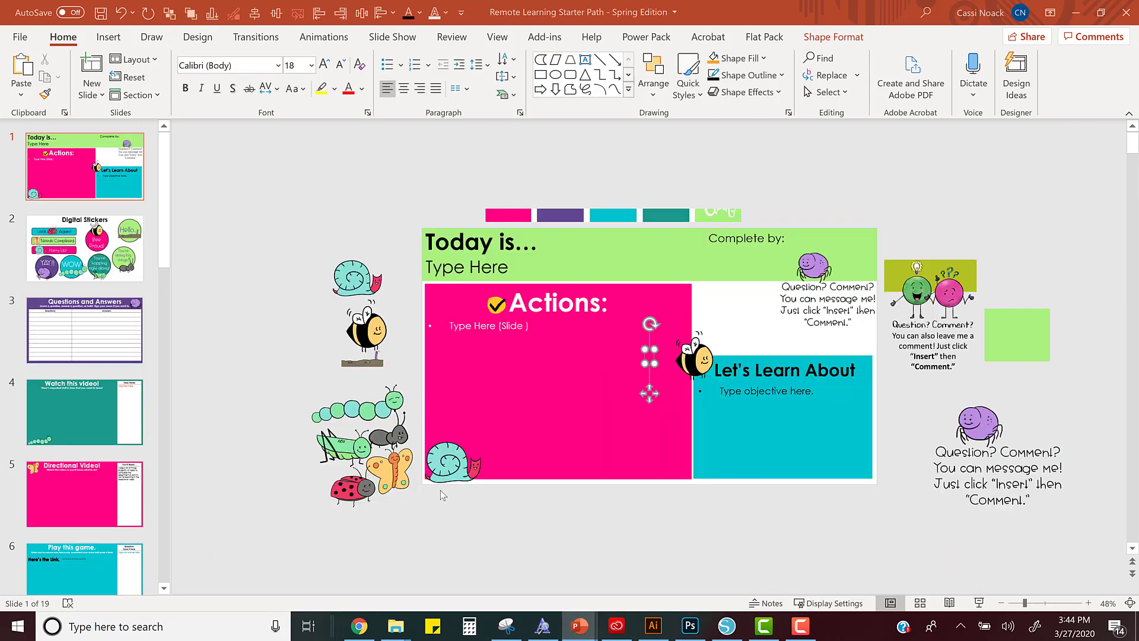
click(82, 251)
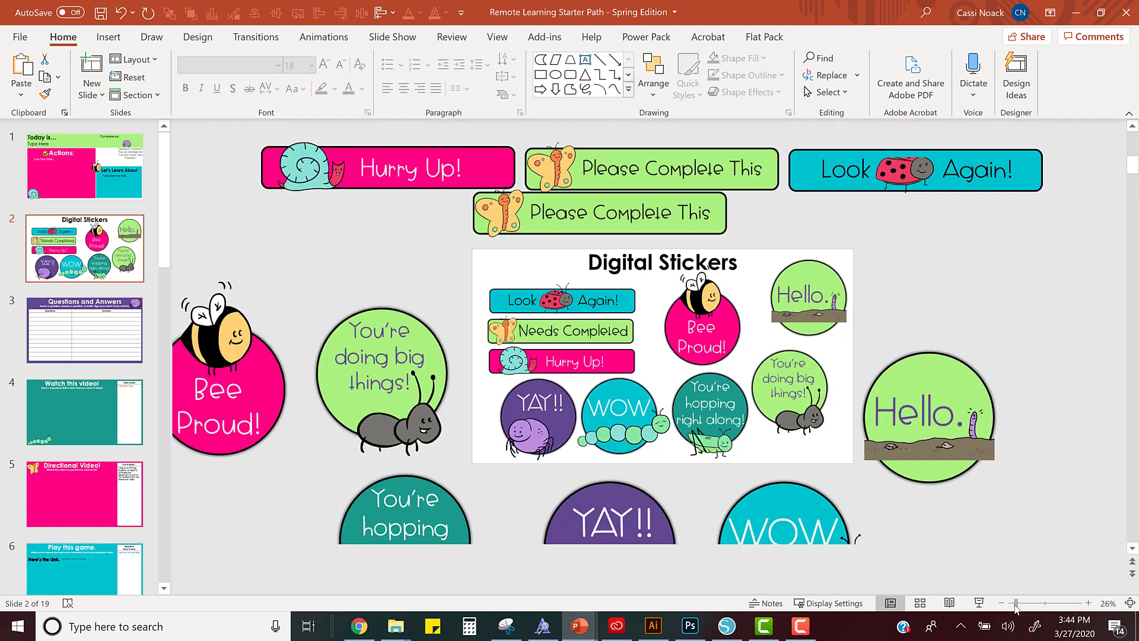
drag(1025, 603, 1016, 602)
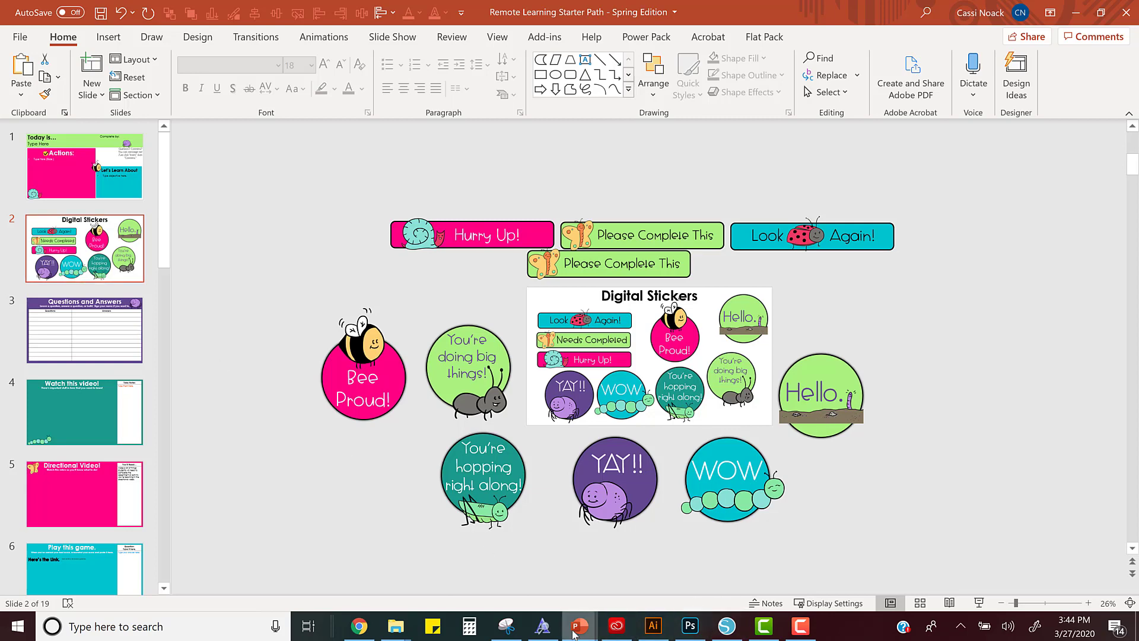
Step: Check the Flat Remote Learning deck's title slide, then return to the Starter Path deck
mouse_move(580, 624)
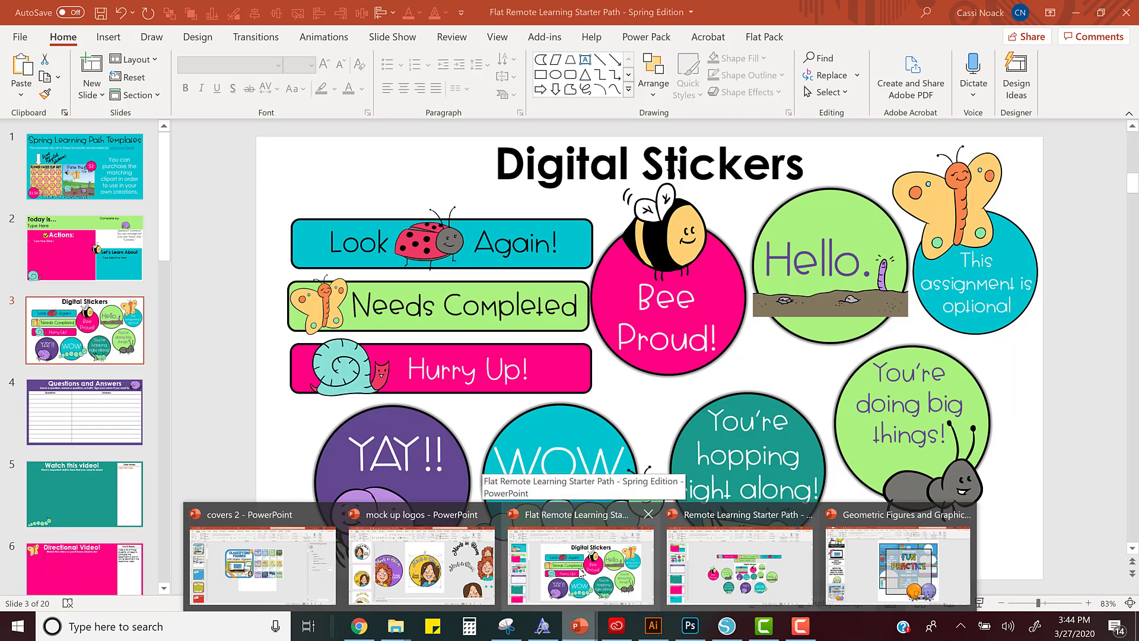
click(582, 571)
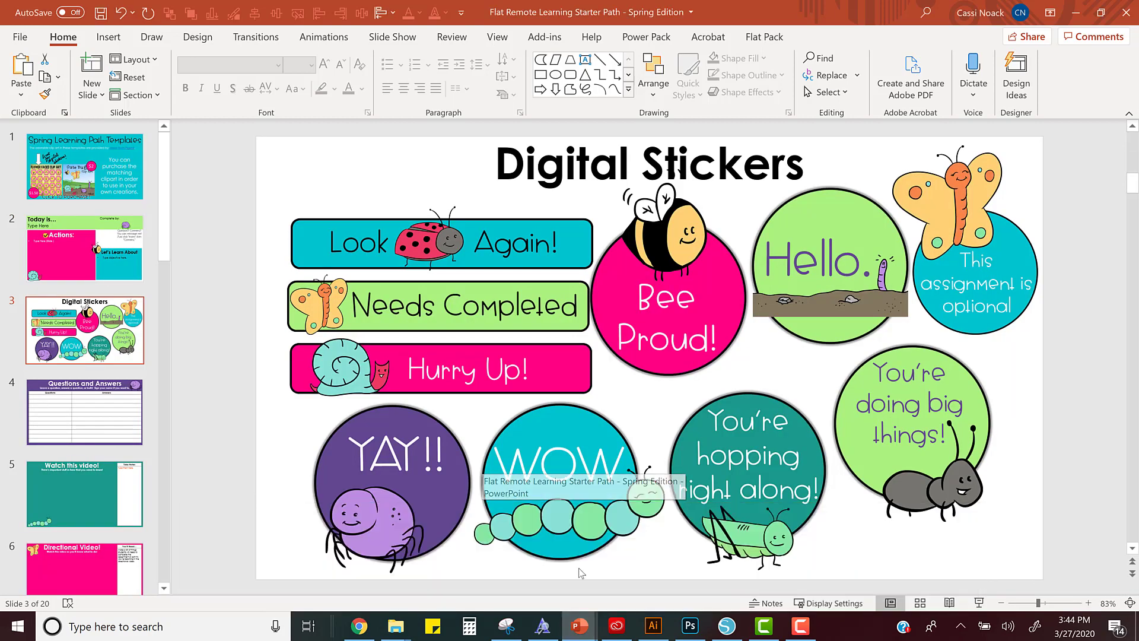
click(110, 170)
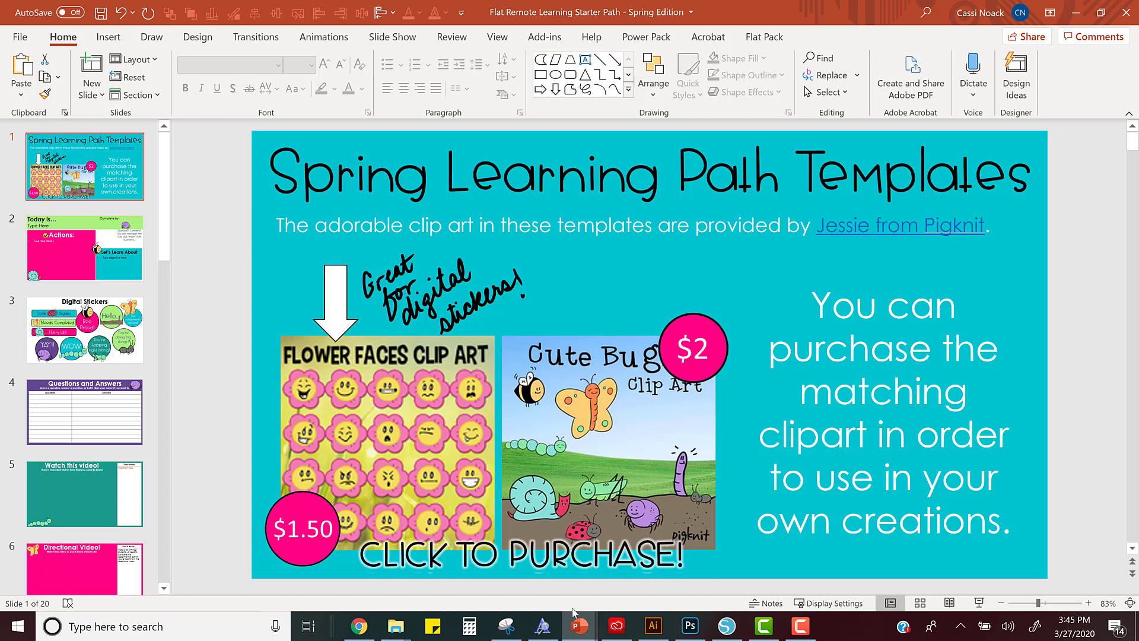
mouse_move(579, 633)
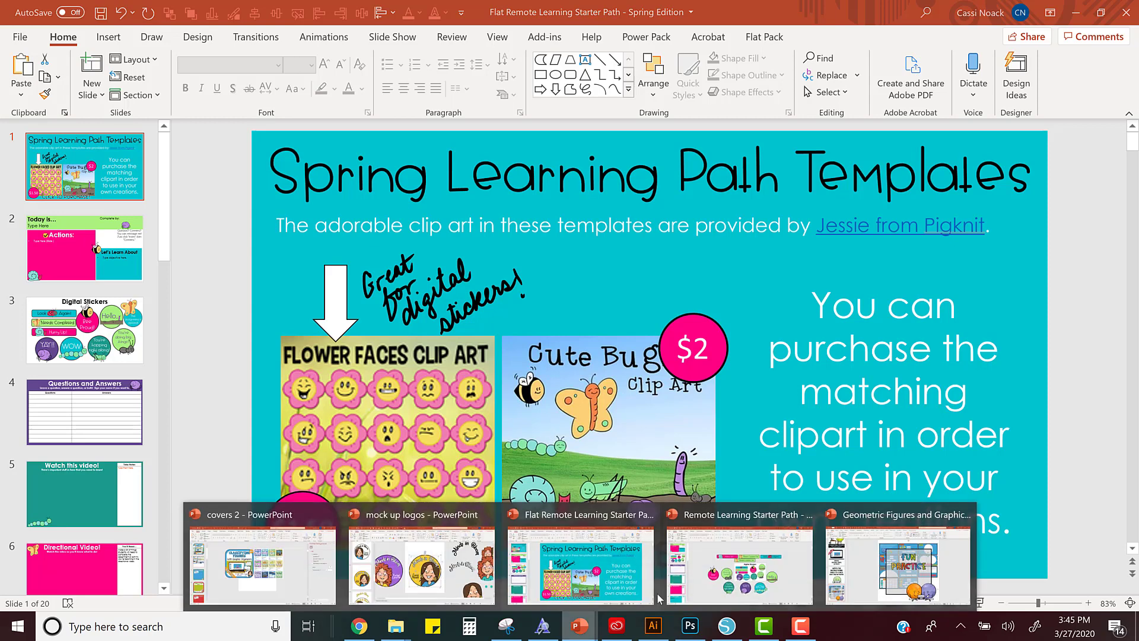
click(693, 578)
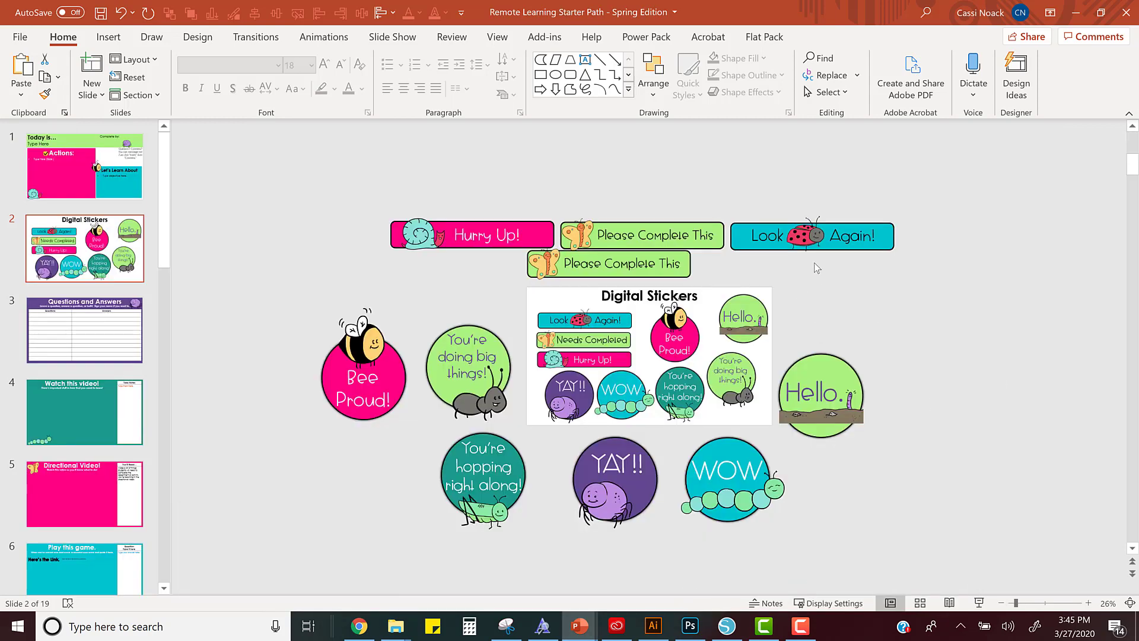
Step: Reassemble the Hello. sticker: text centred on the green circle, worm strip underneath
drag(840, 411, 962, 460)
drag(824, 339, 960, 290)
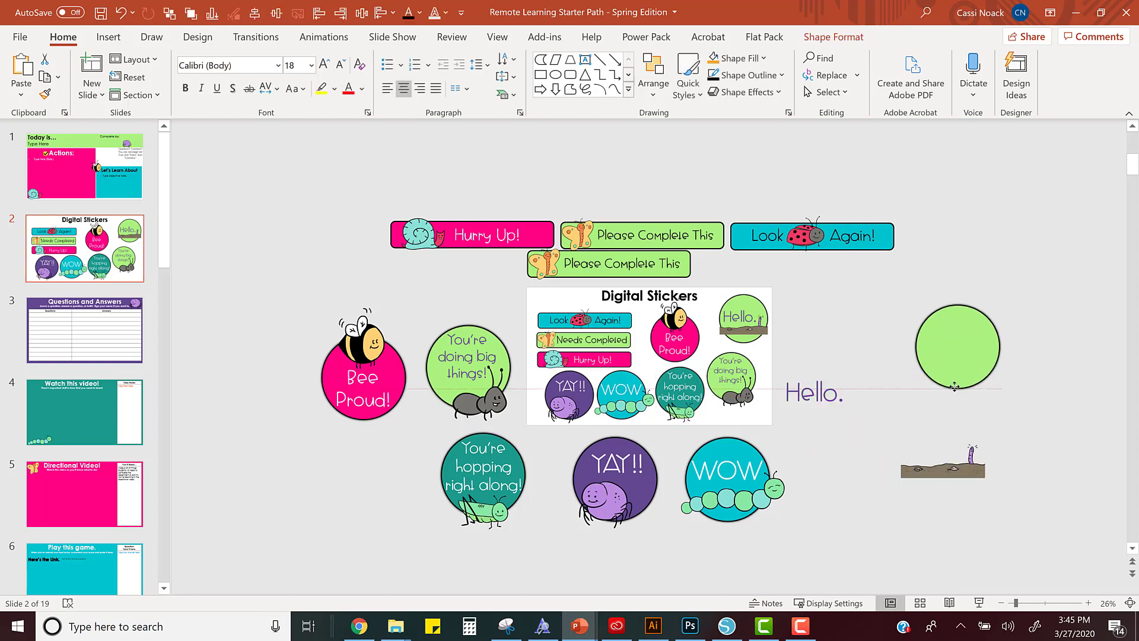
click(836, 403)
drag(837, 374, 969, 325)
drag(978, 452, 992, 359)
click(1001, 415)
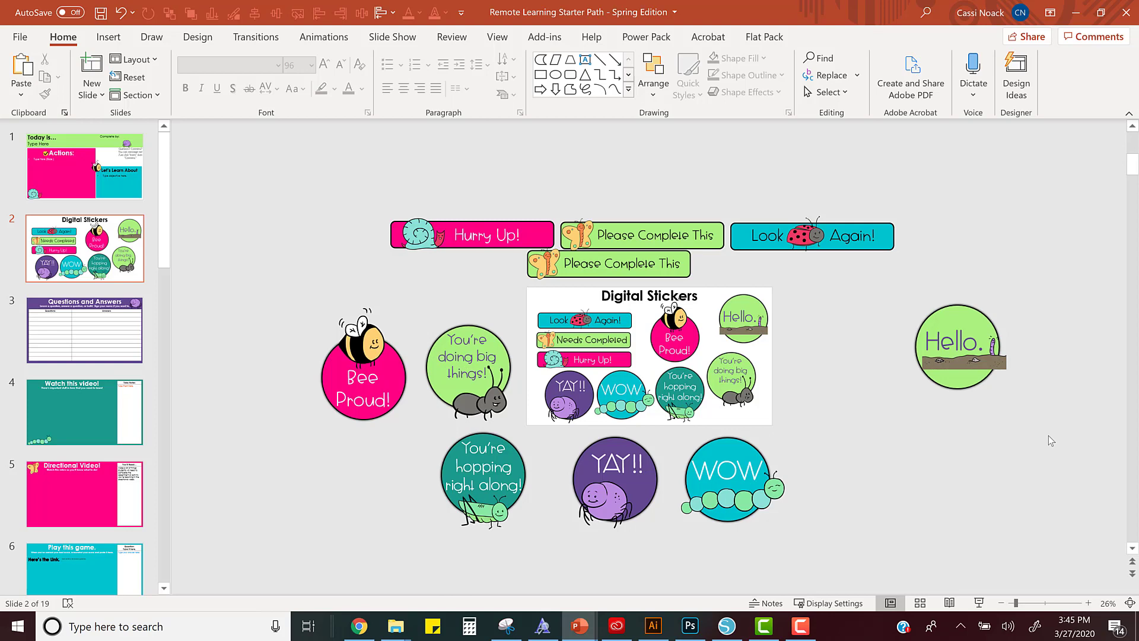
Step: Duplicate the WOW sticker as a picture and move the copy to the right
drag(857, 555, 656, 417)
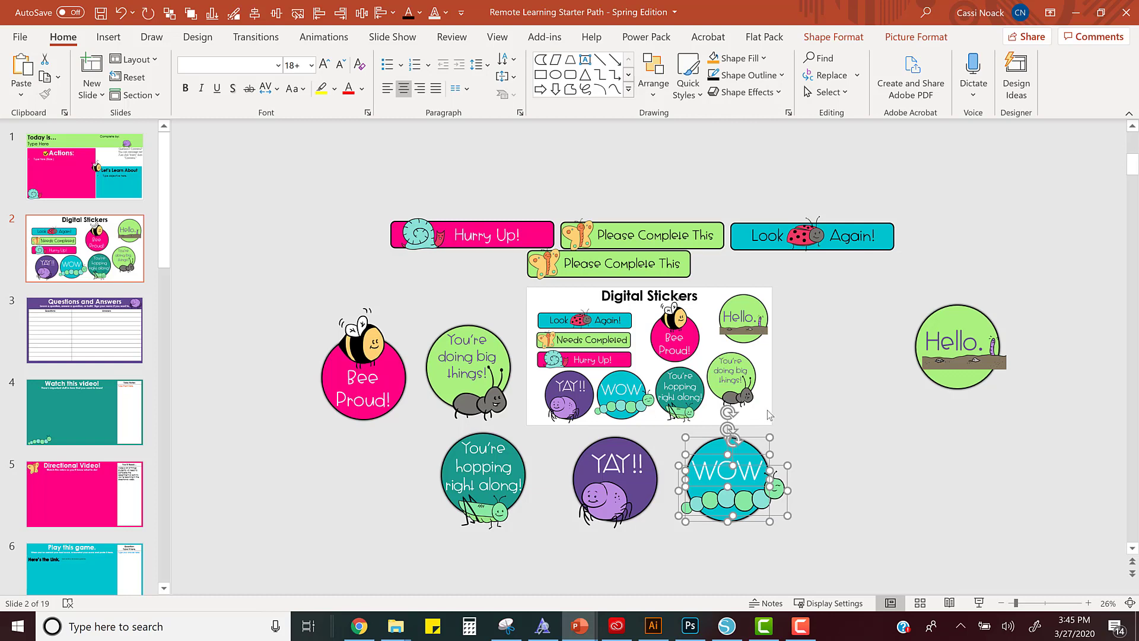
right_click(799, 409)
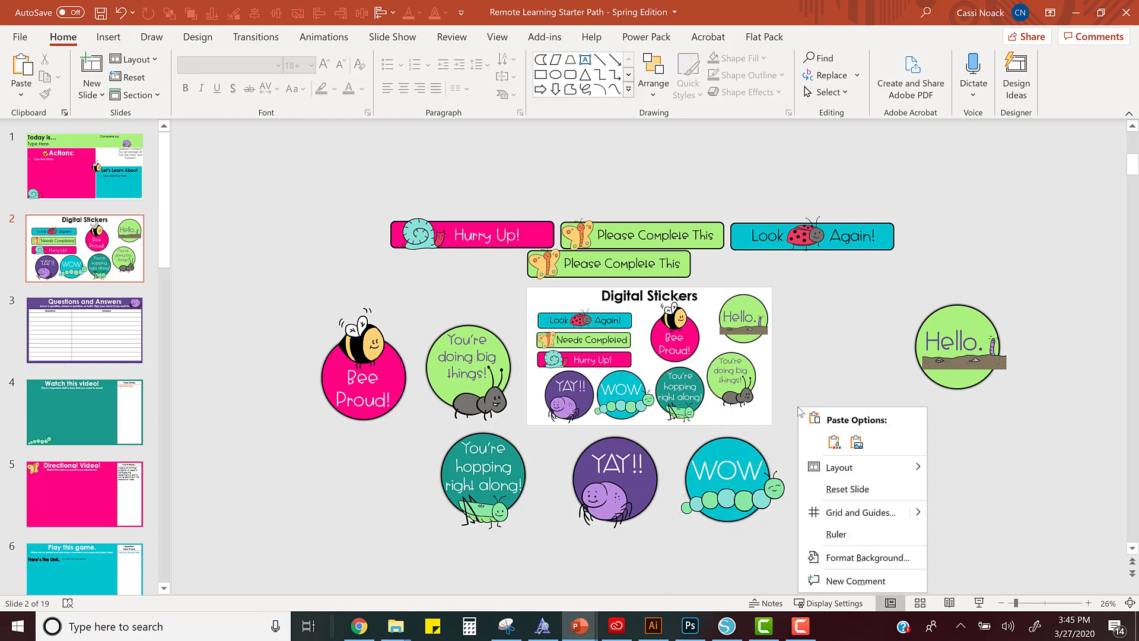
click(858, 443)
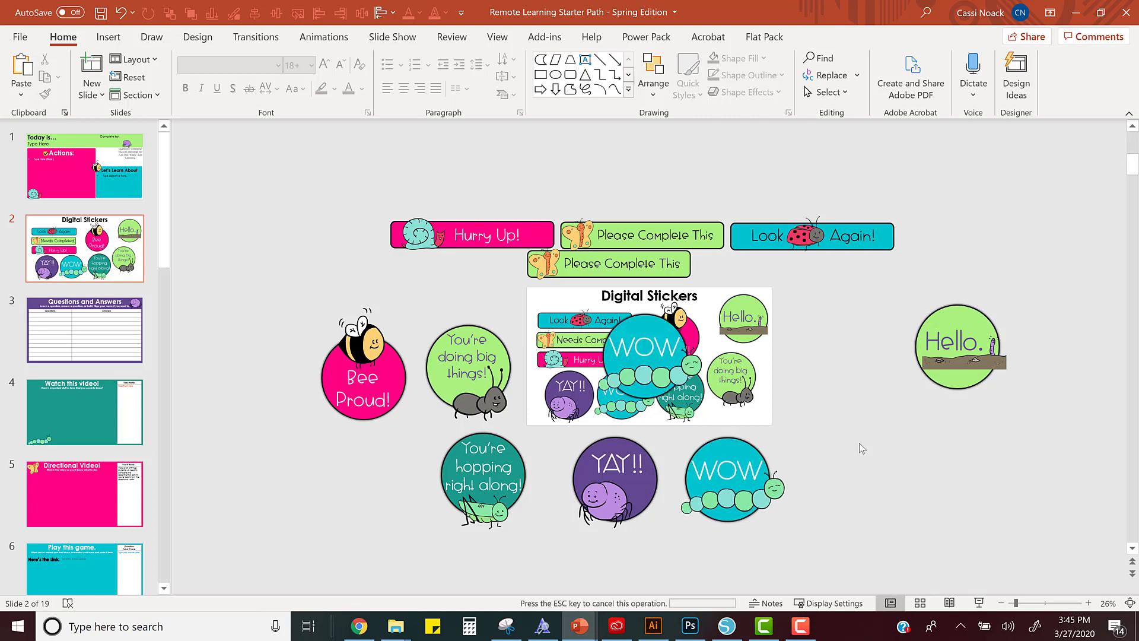
drag(658, 347, 855, 439)
Step: Give the green Hello. circle an outer centre shadow and shrink the WOW copy beside it
click(965, 311)
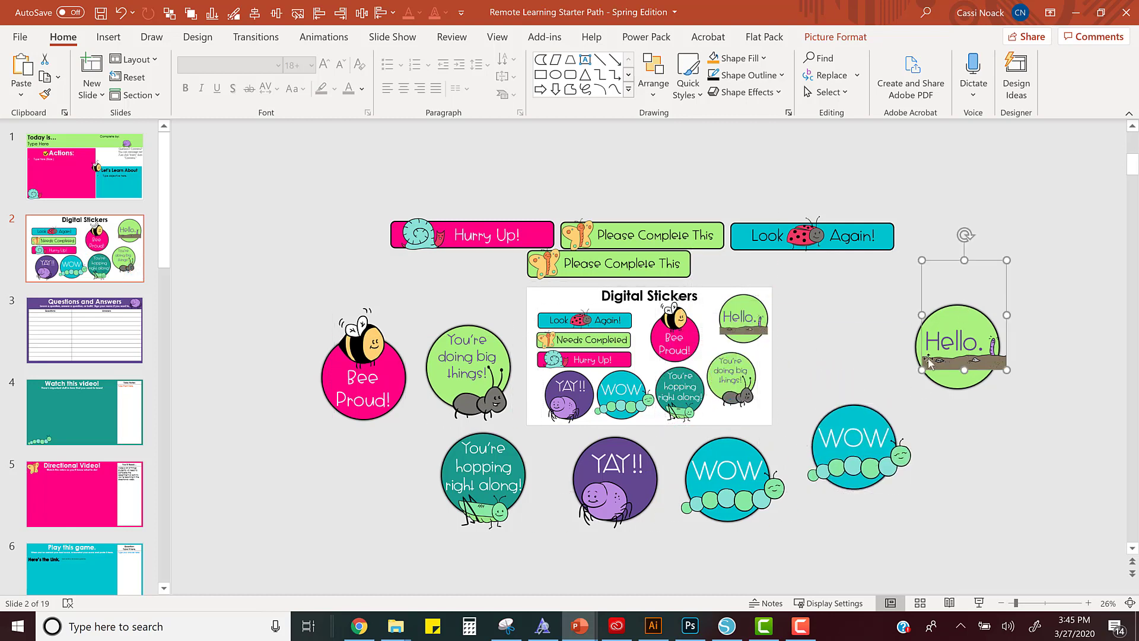
mouse_move(941, 376)
mouse_down()
mouse_move(955, 475)
mouse_move(961, 352)
mouse_move(949, 371)
mouse_up()
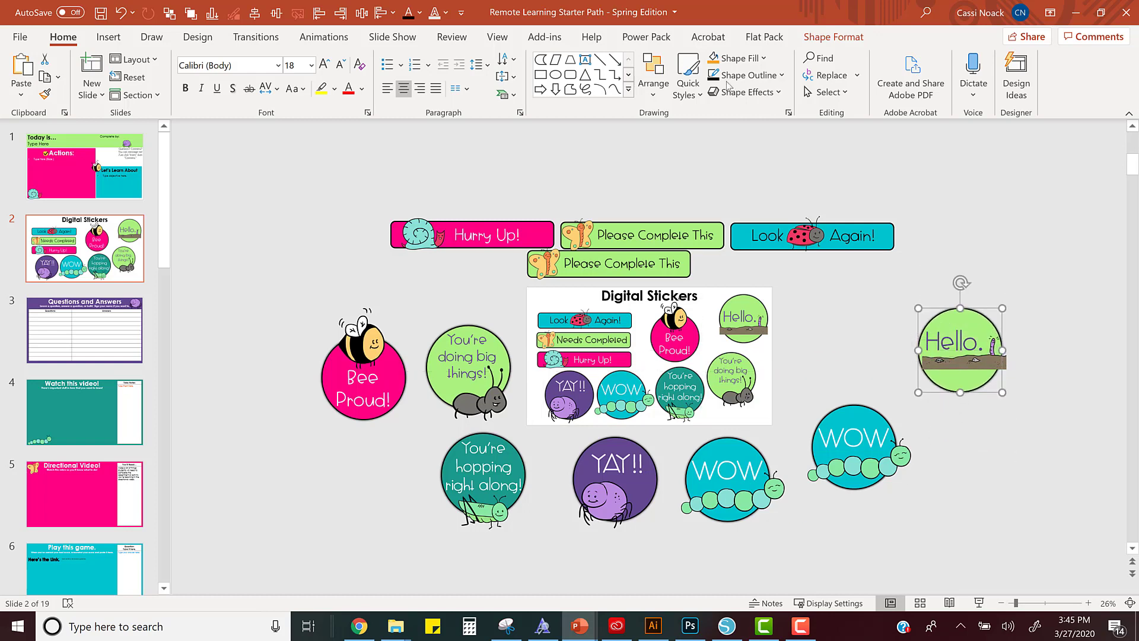
click(751, 93)
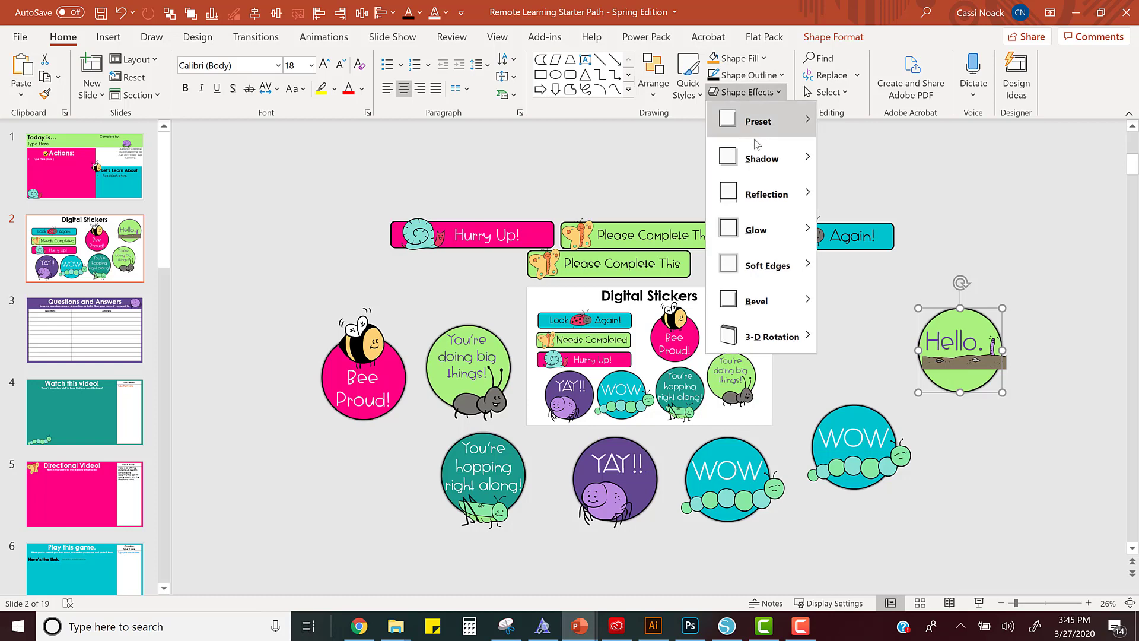
mouse_move(758, 159)
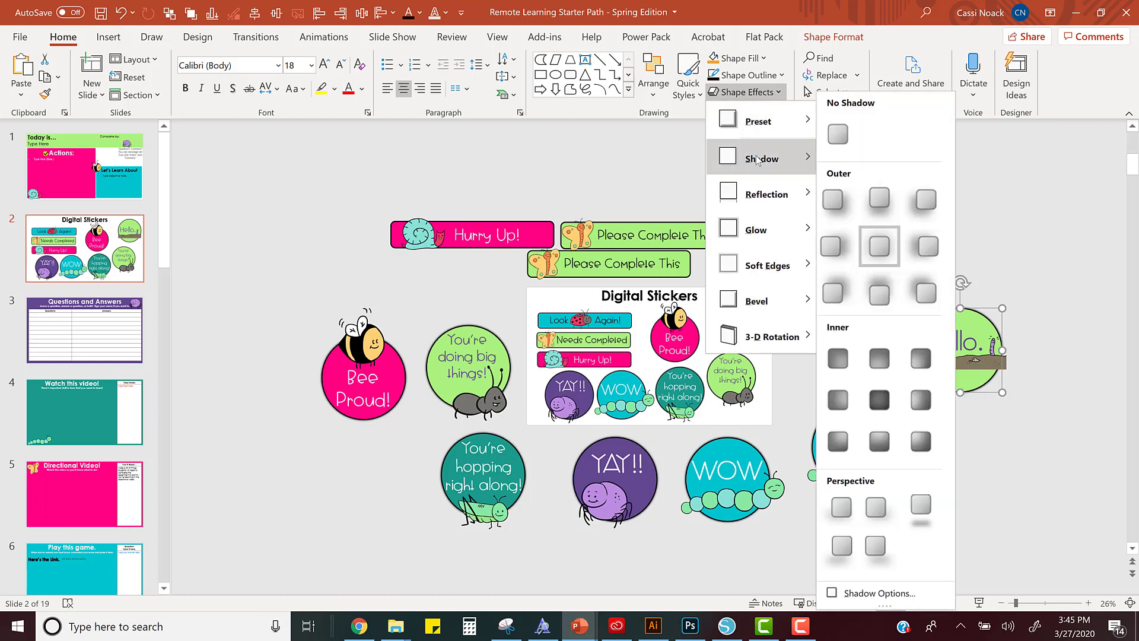
click(879, 249)
drag(890, 409, 852, 331)
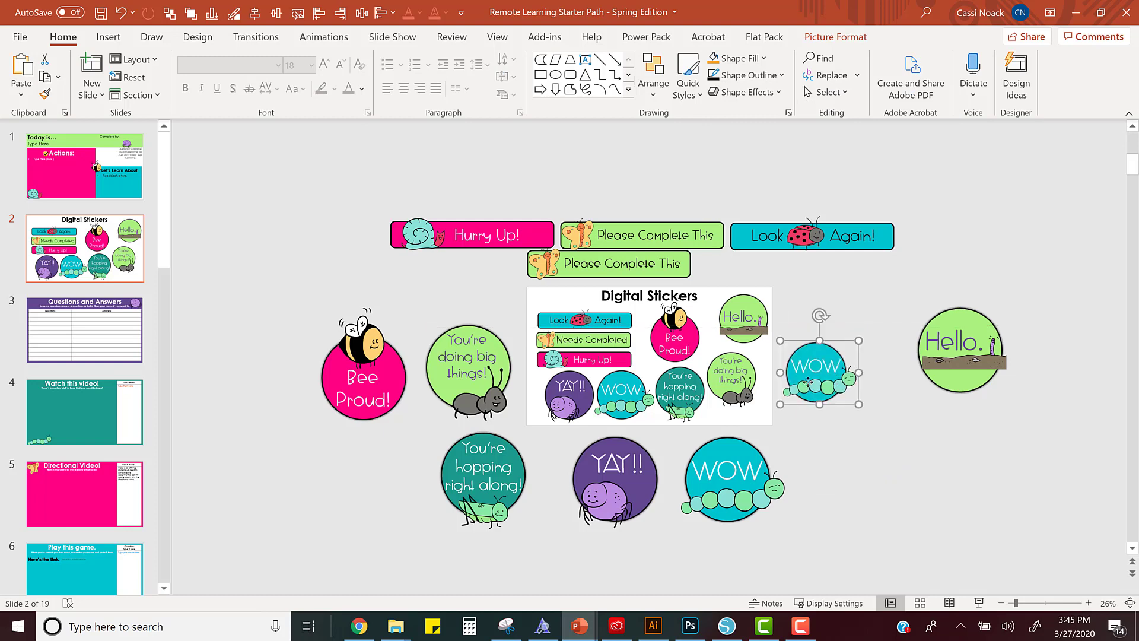
drag(829, 377, 833, 365)
right_click(834, 367)
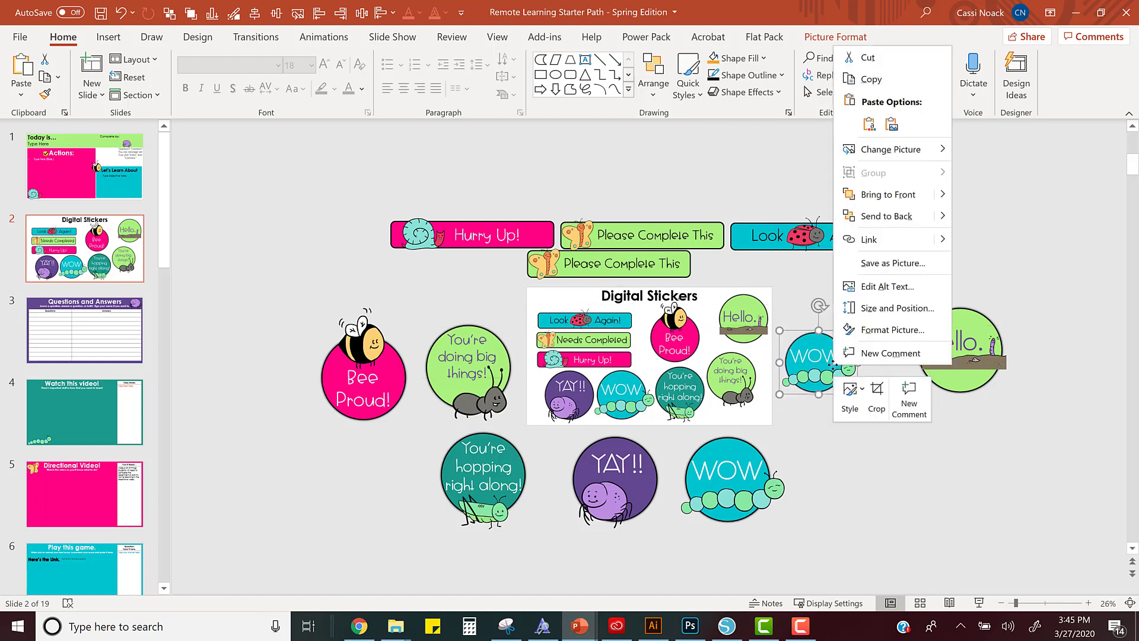
click(876, 263)
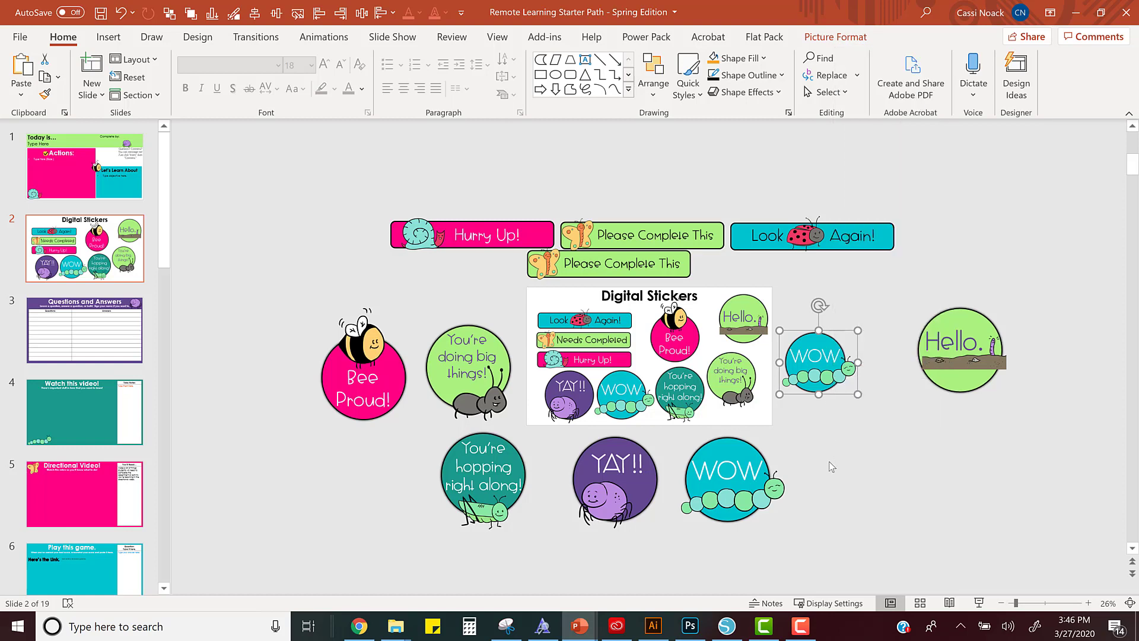
Step: Bring up the Flat Remote Learning deck in the browser at slide 4, Digital Stickers
click(359, 627)
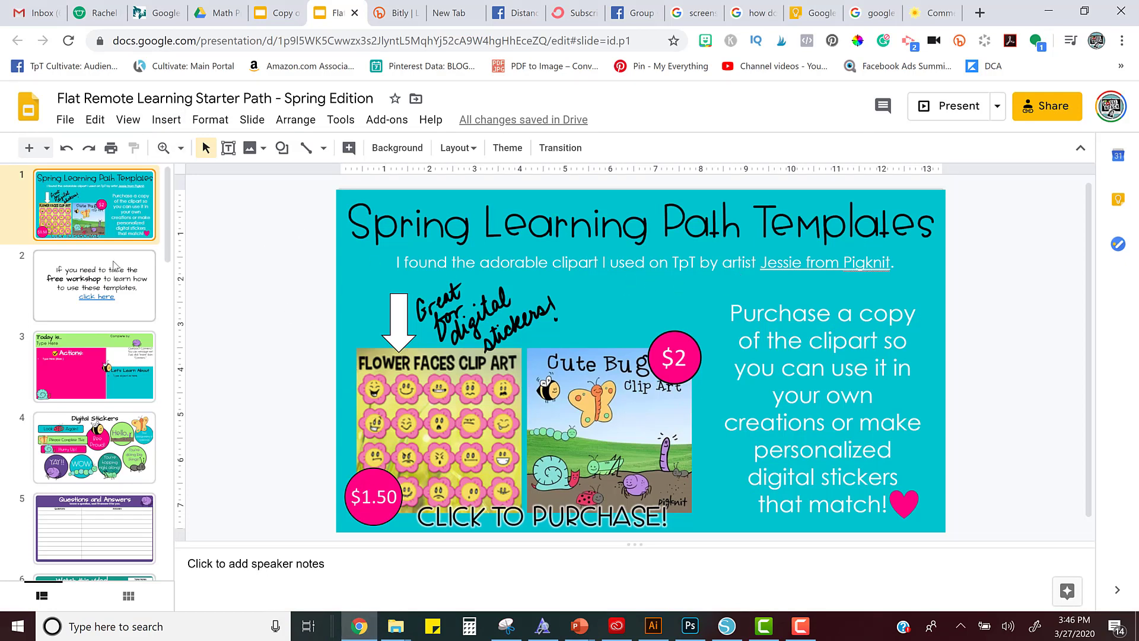
click(102, 288)
click(123, 369)
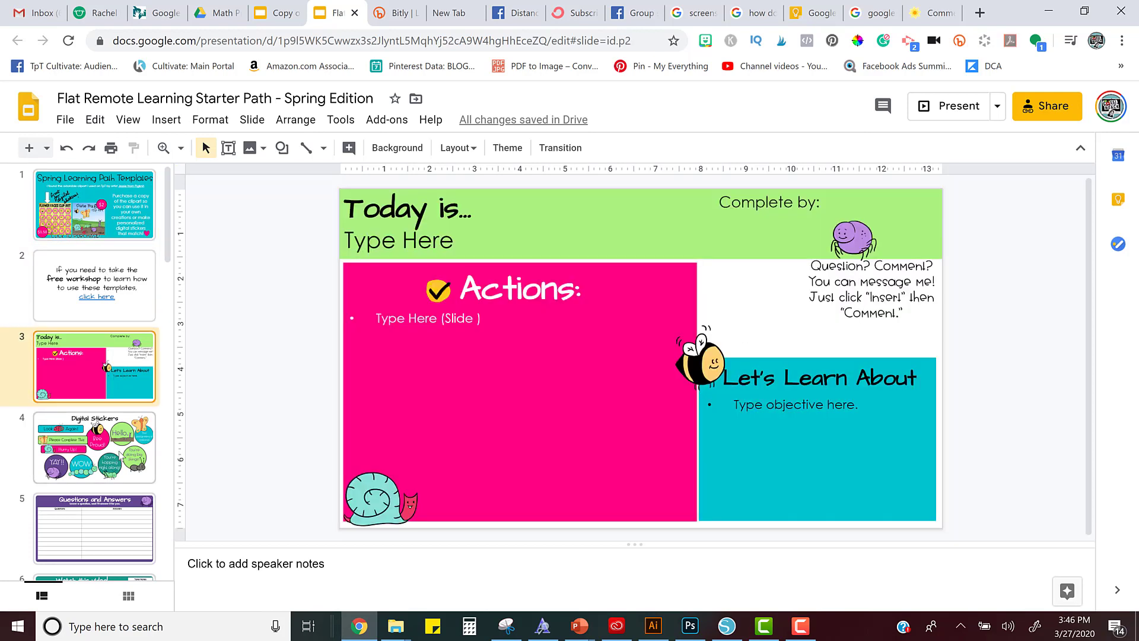
click(121, 455)
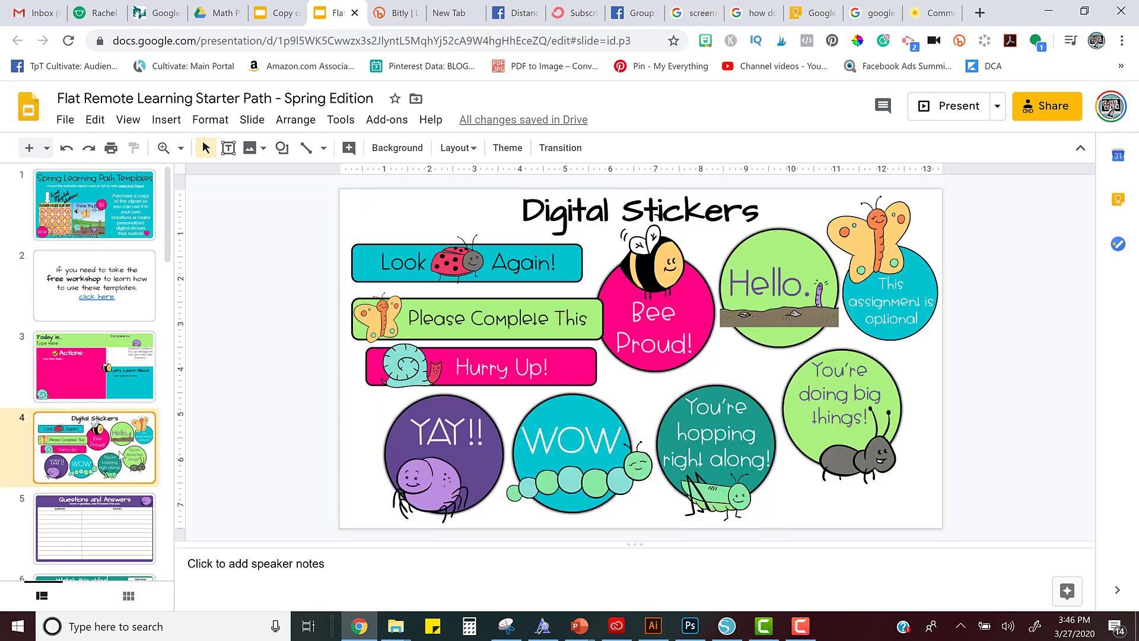
Step: Save the Hello., optional-assignment and grasshopper stickers to Keep, then close the Keep panel
right_click(786, 275)
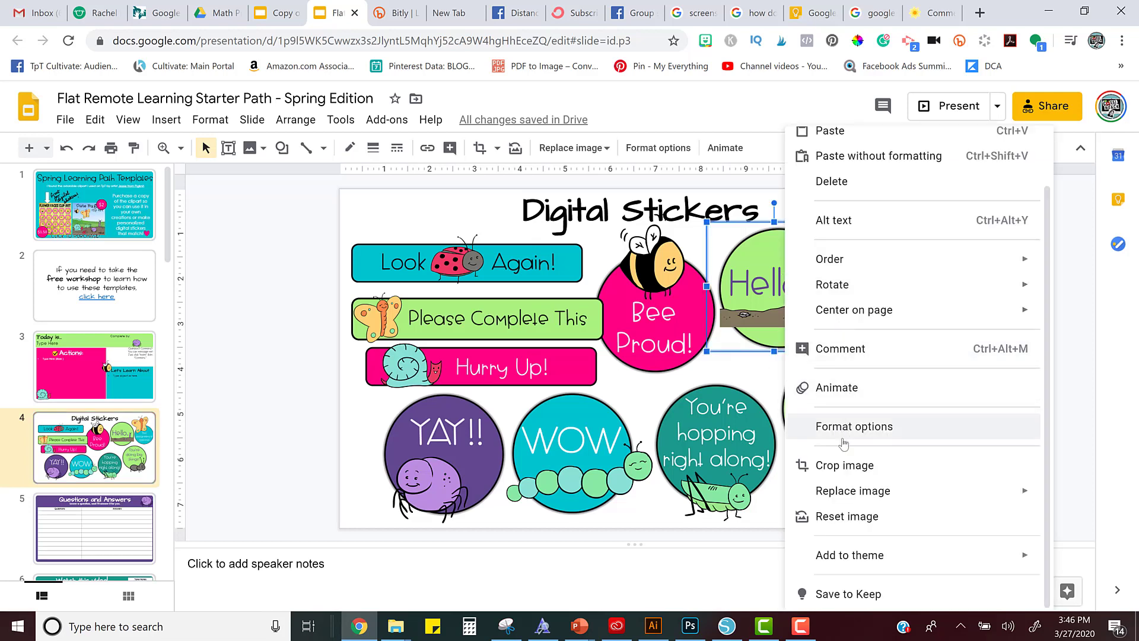
click(846, 595)
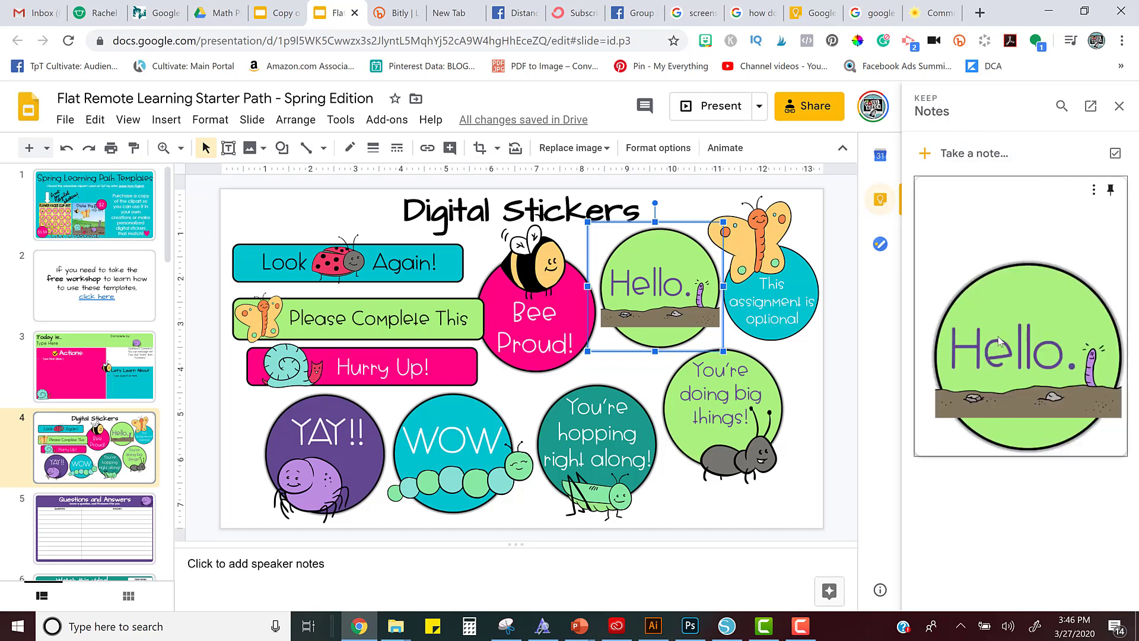
right_click(784, 308)
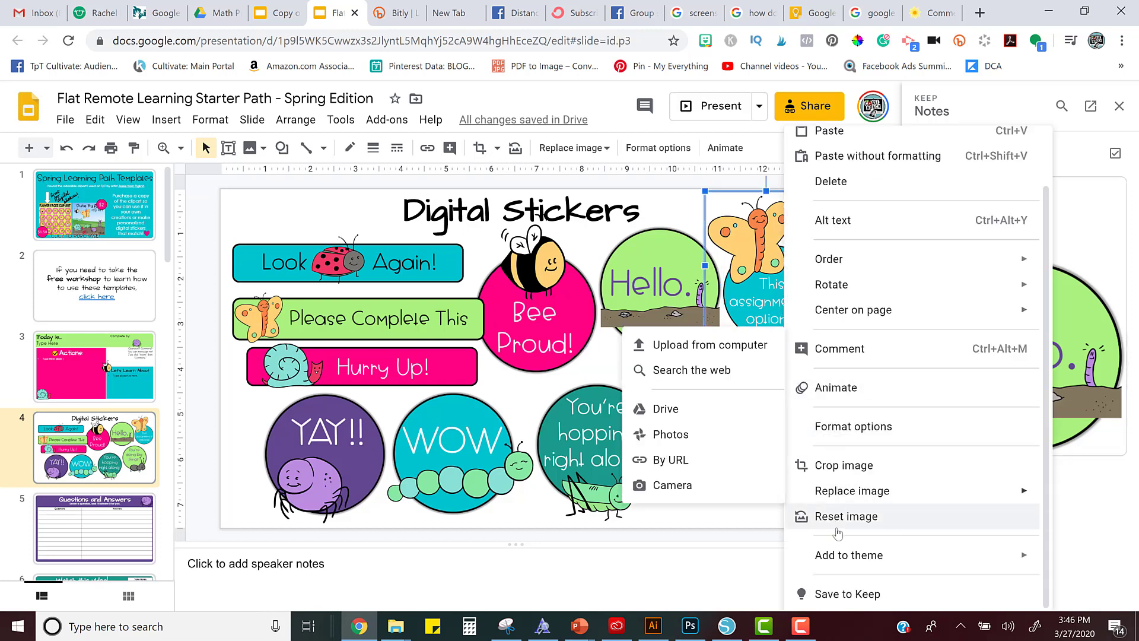
click(840, 594)
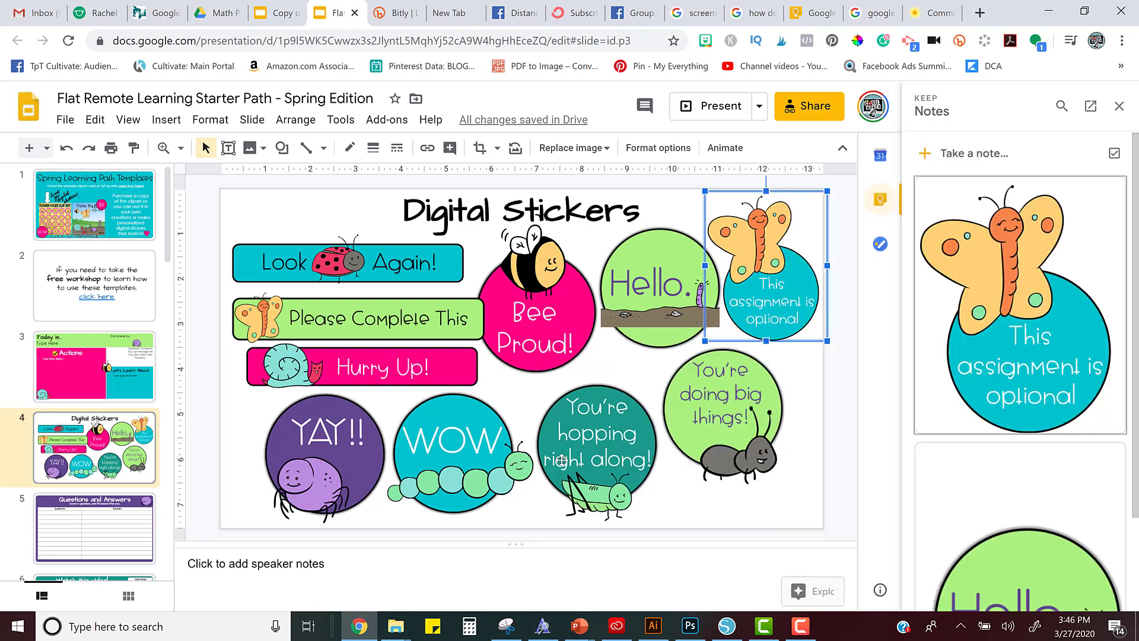
right_click(594, 438)
click(649, 590)
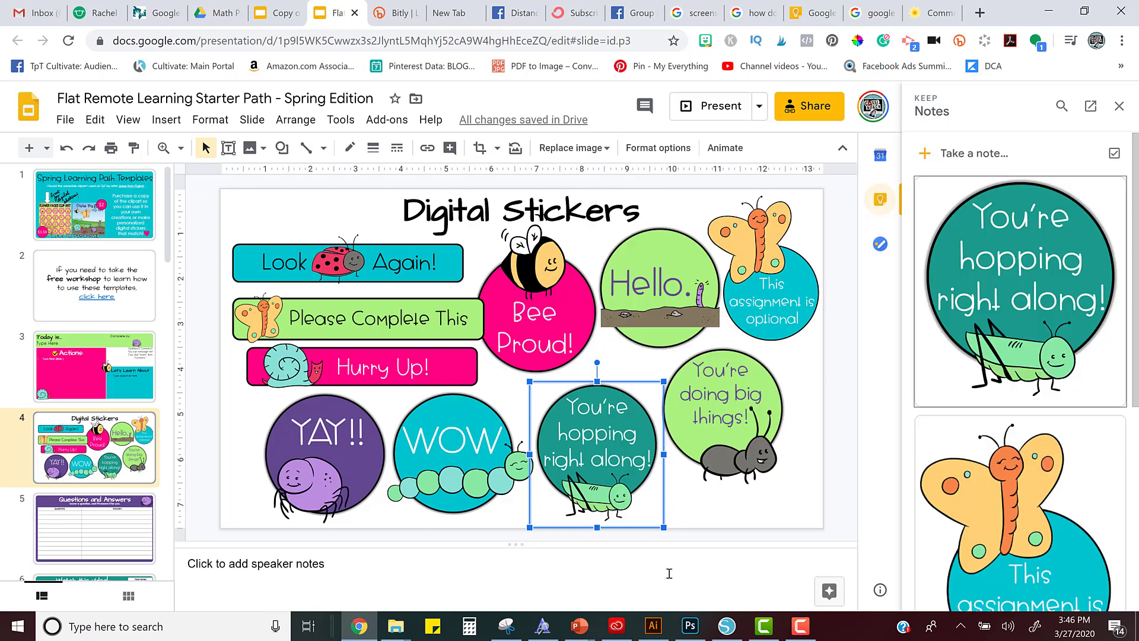
click(1119, 107)
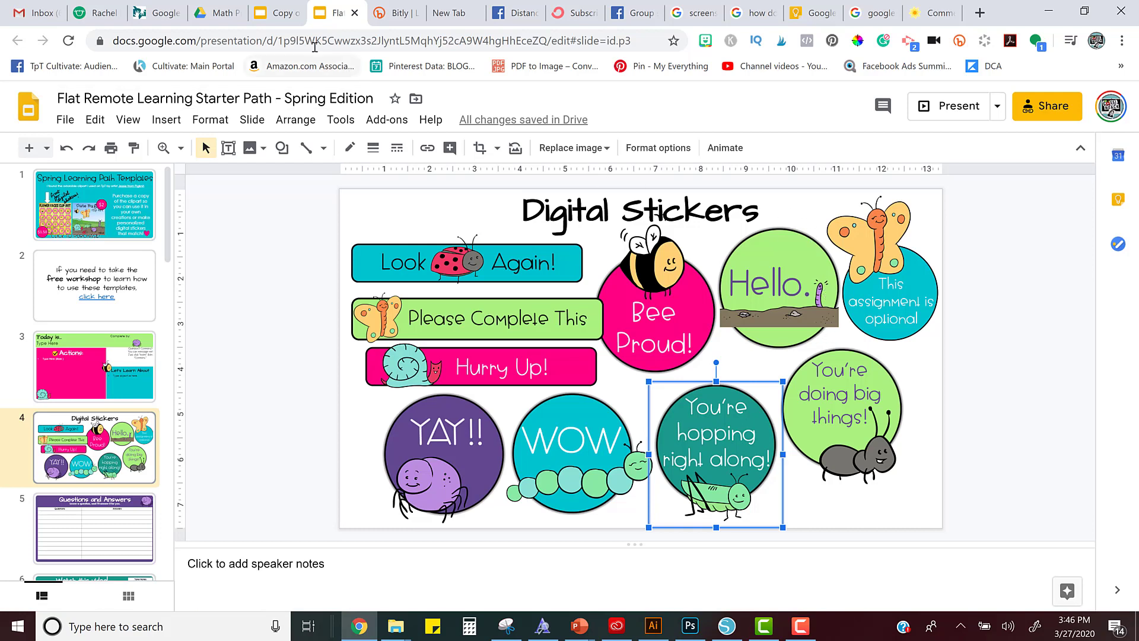
click(271, 15)
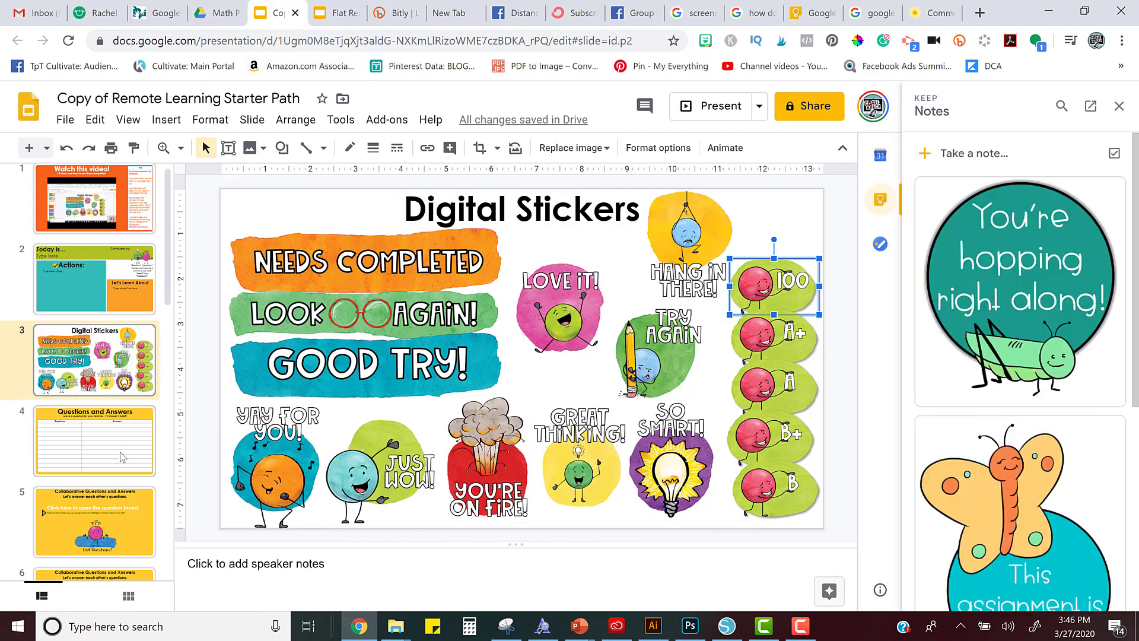
Step: Open slide 8, Directional Video!, in the copied deck with the Keep notes panel showing
scroll(131, 517, down, 3)
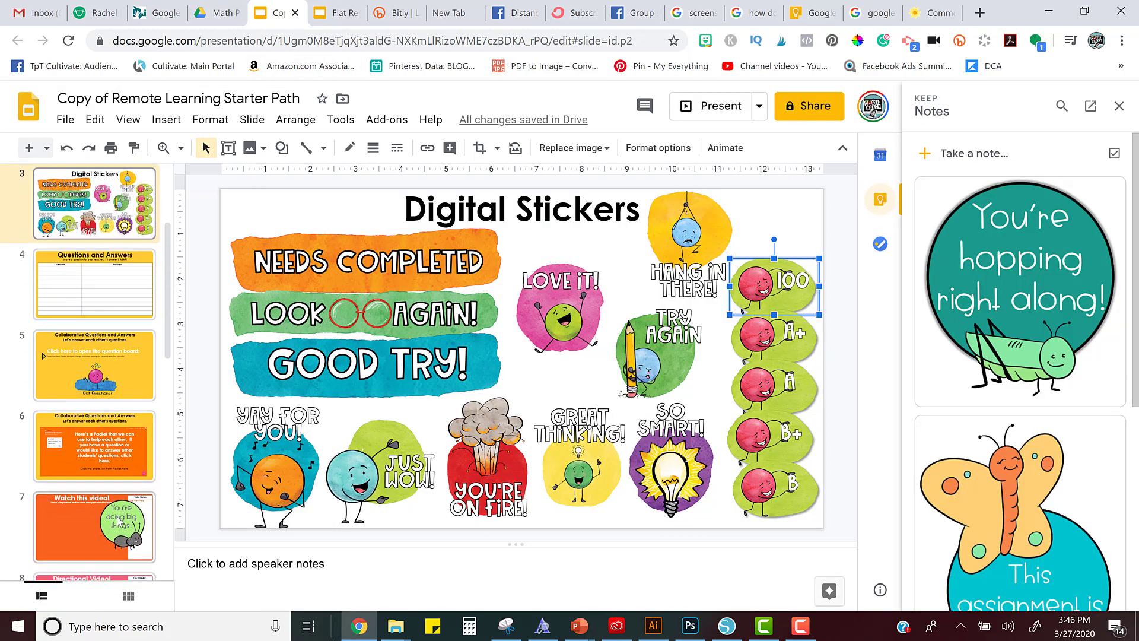
click(119, 499)
scroll(112, 443, down, 4)
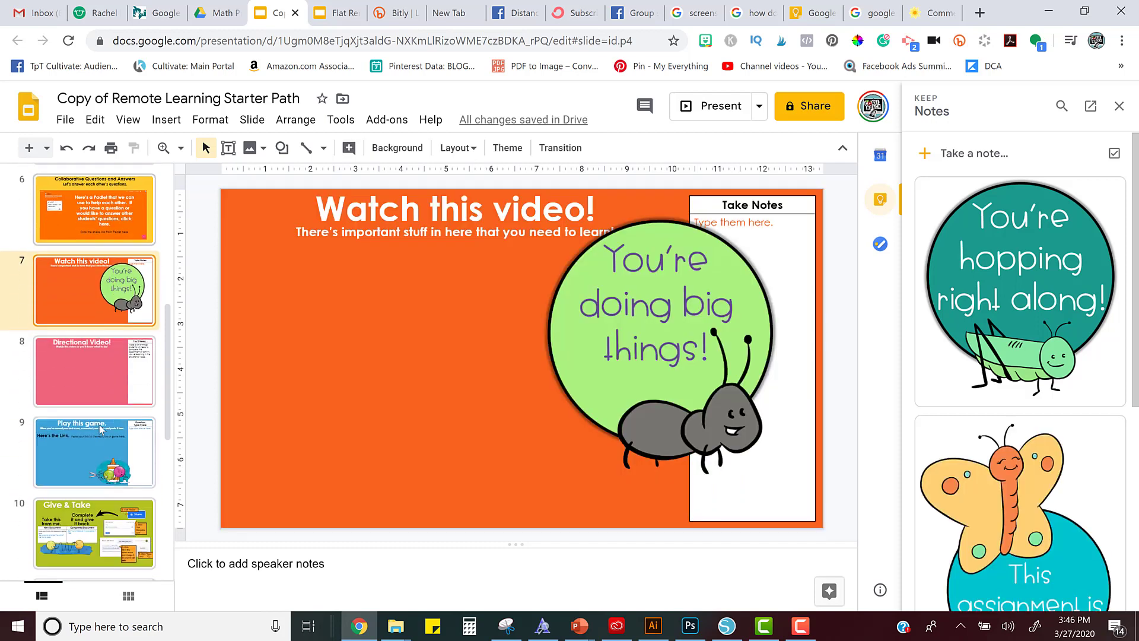
click(86, 355)
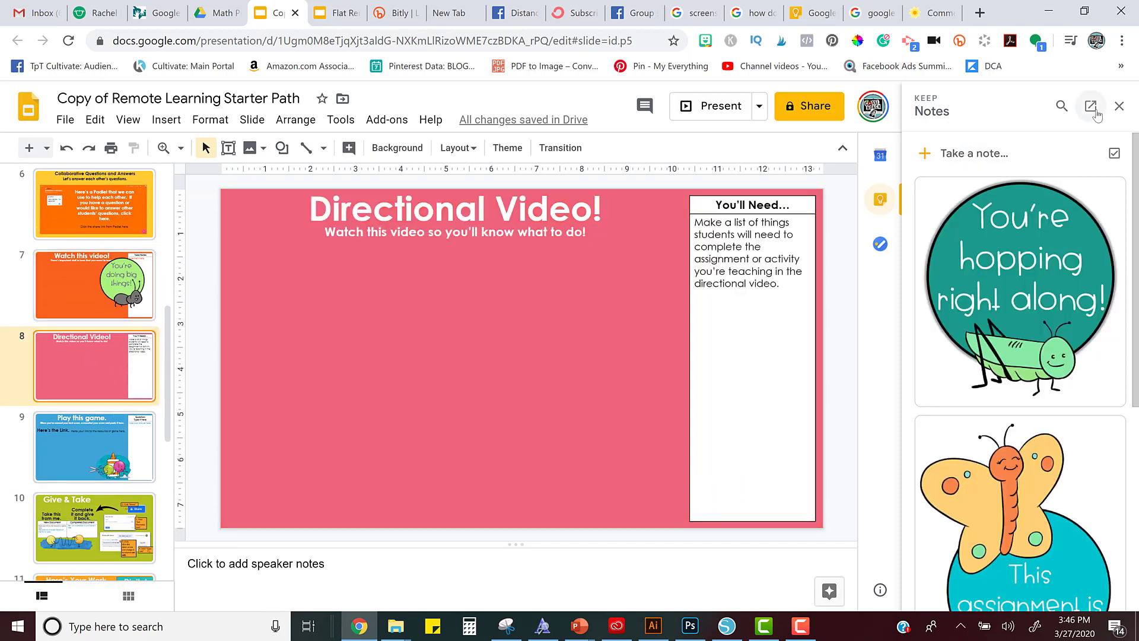
click(1119, 106)
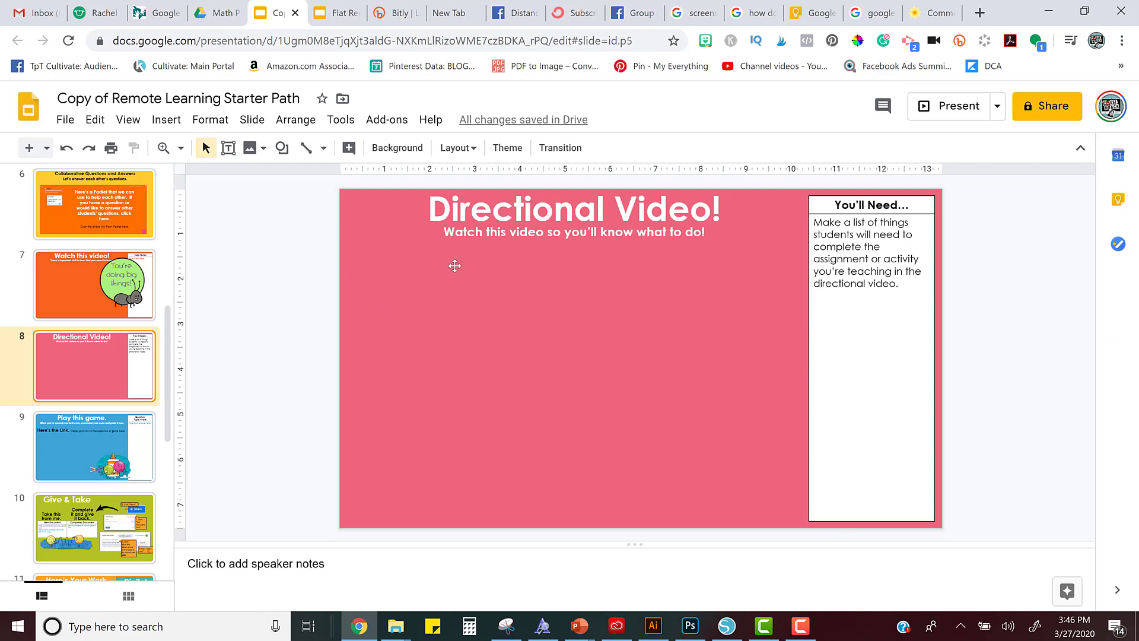
click(1117, 206)
scroll(1009, 401, down, 5)
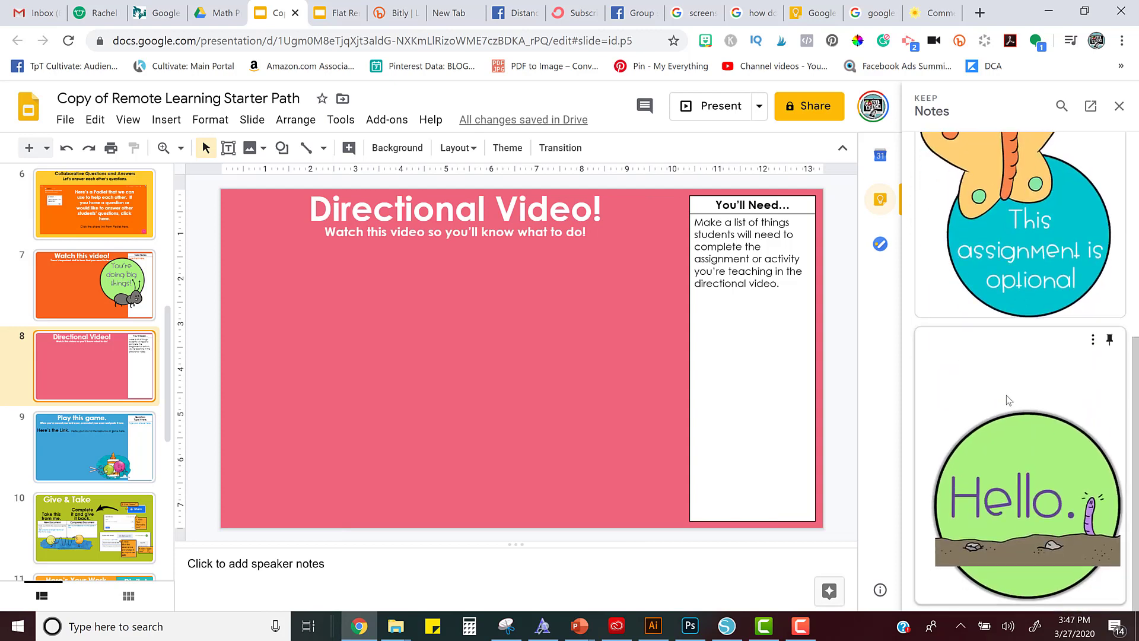
scroll(1009, 400, up, 5)
mouse_move(1007, 400)
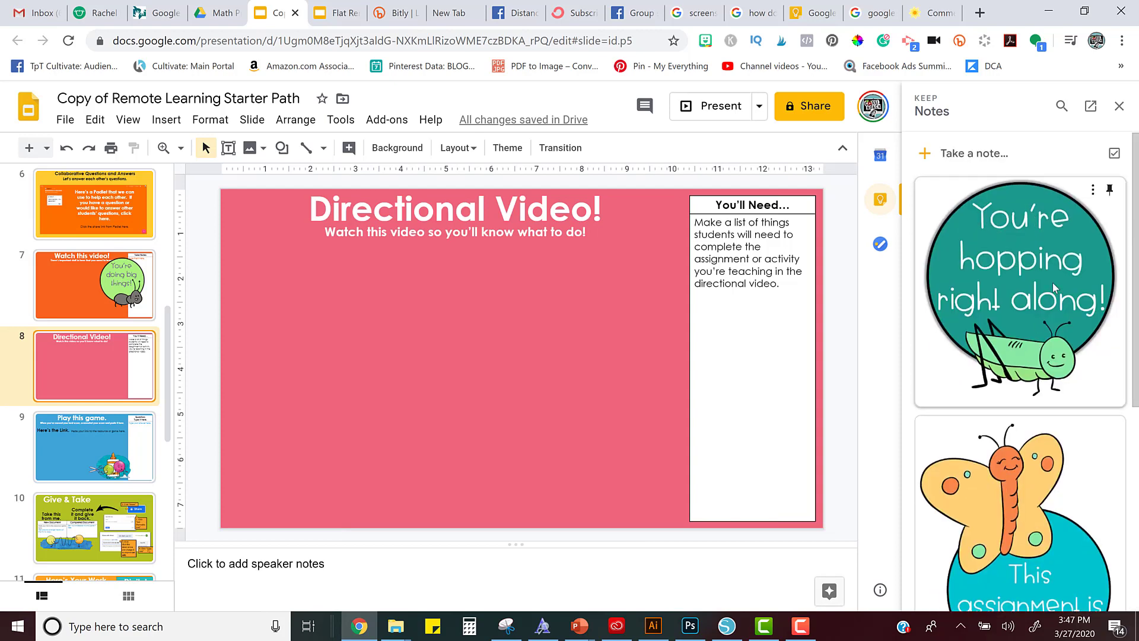
Step: Insert the You're hopping right along grasshopper note from Keep onto the Directional Video! slide
click(1094, 190)
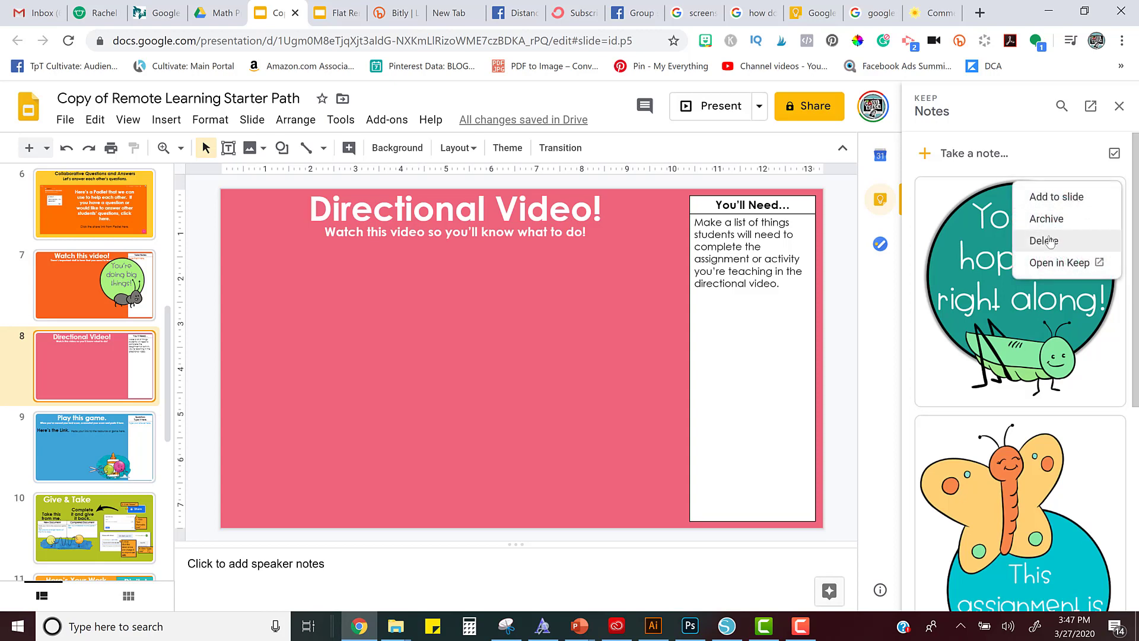
click(1052, 201)
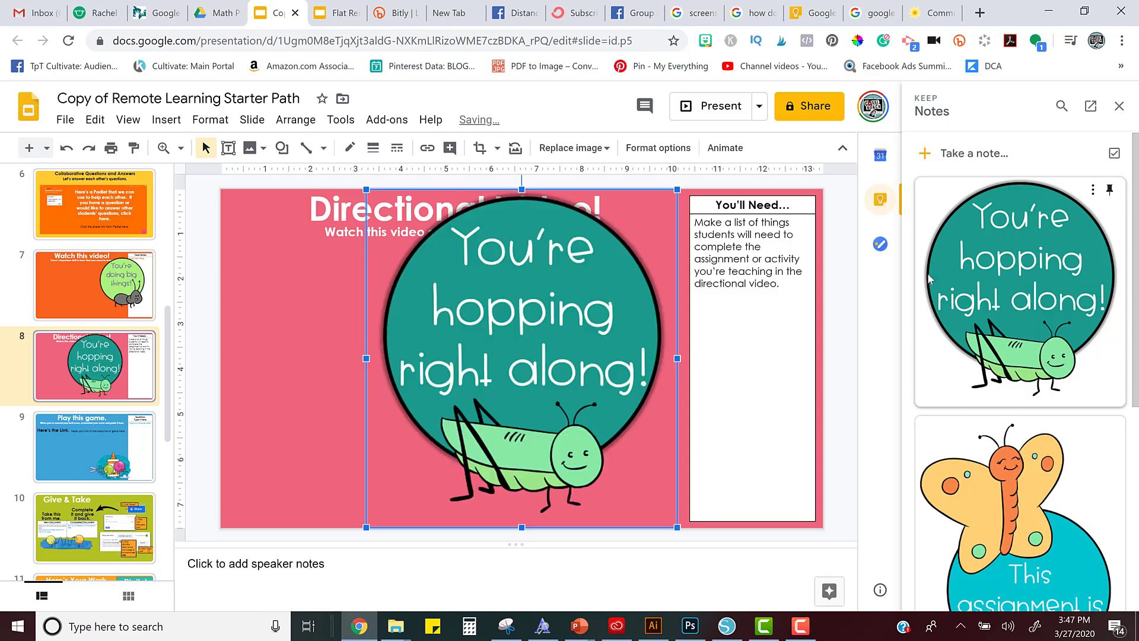
click(847, 387)
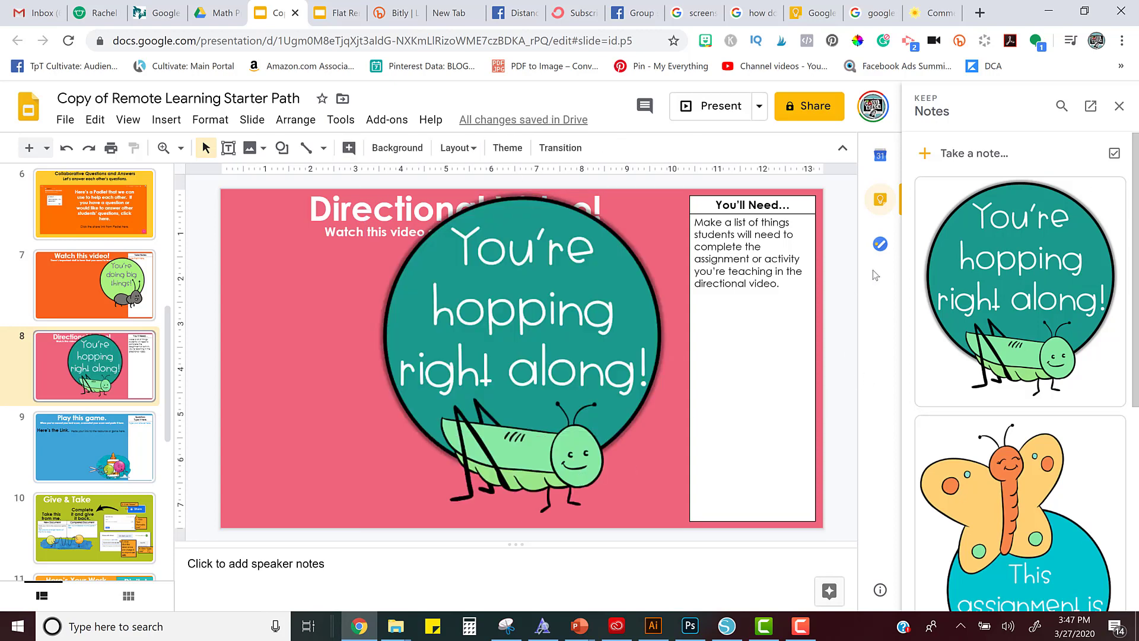
mouse_move(1010, 457)
mouse_move(1001, 354)
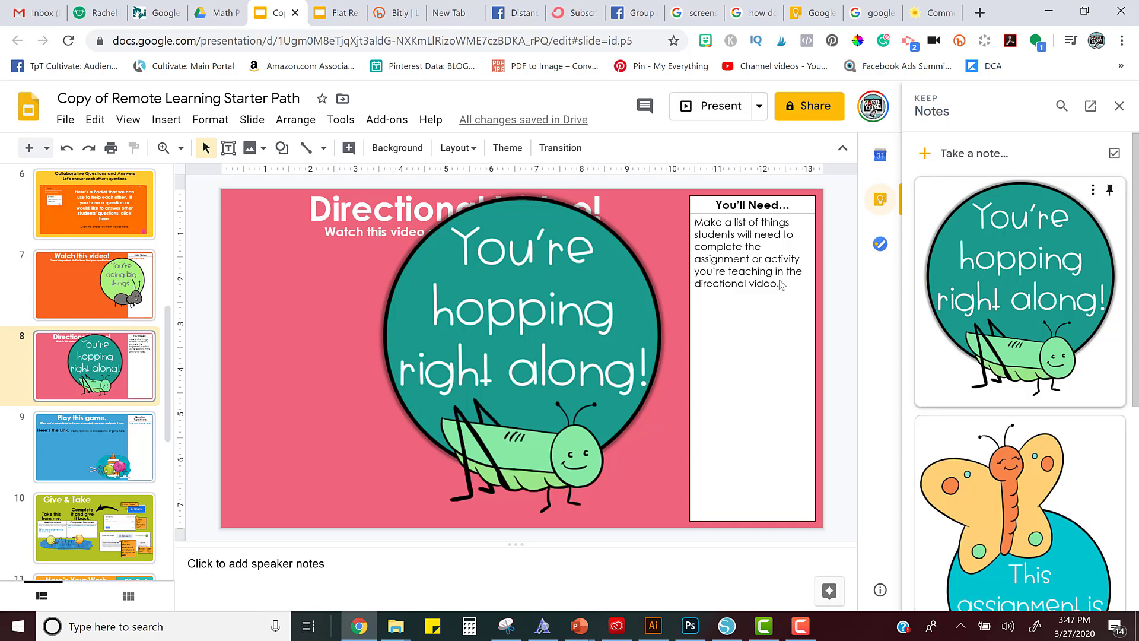
scroll(103, 274, up, 1)
scroll(104, 274, up, 4)
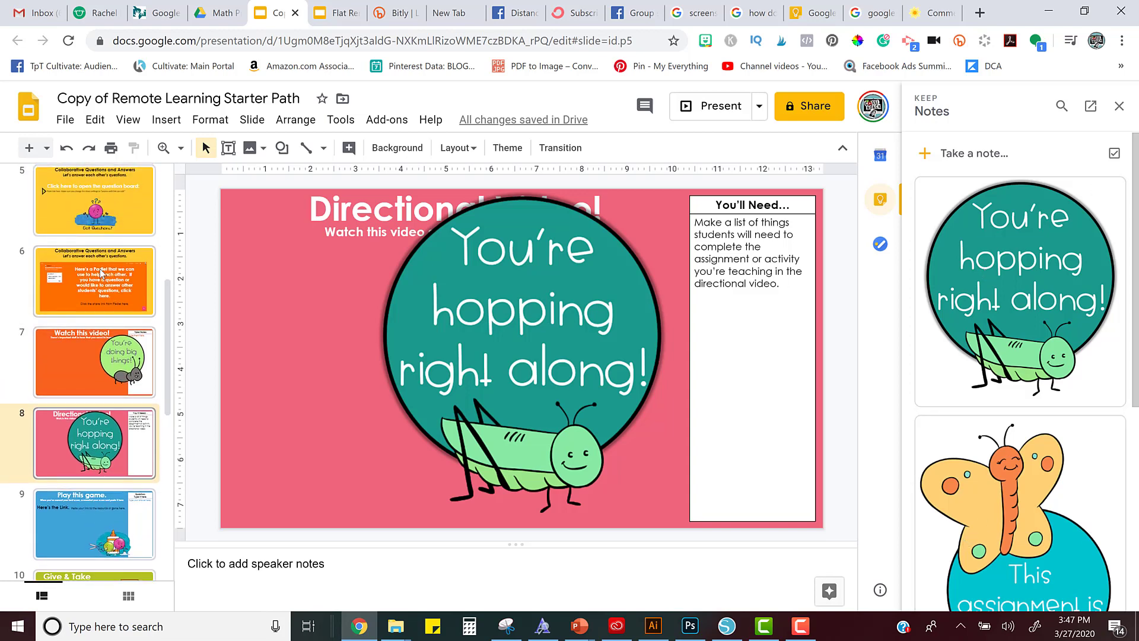
Step: Save the 100 sticker from slide 3 to Keep, then return to the Spring Edition deck
click(96, 215)
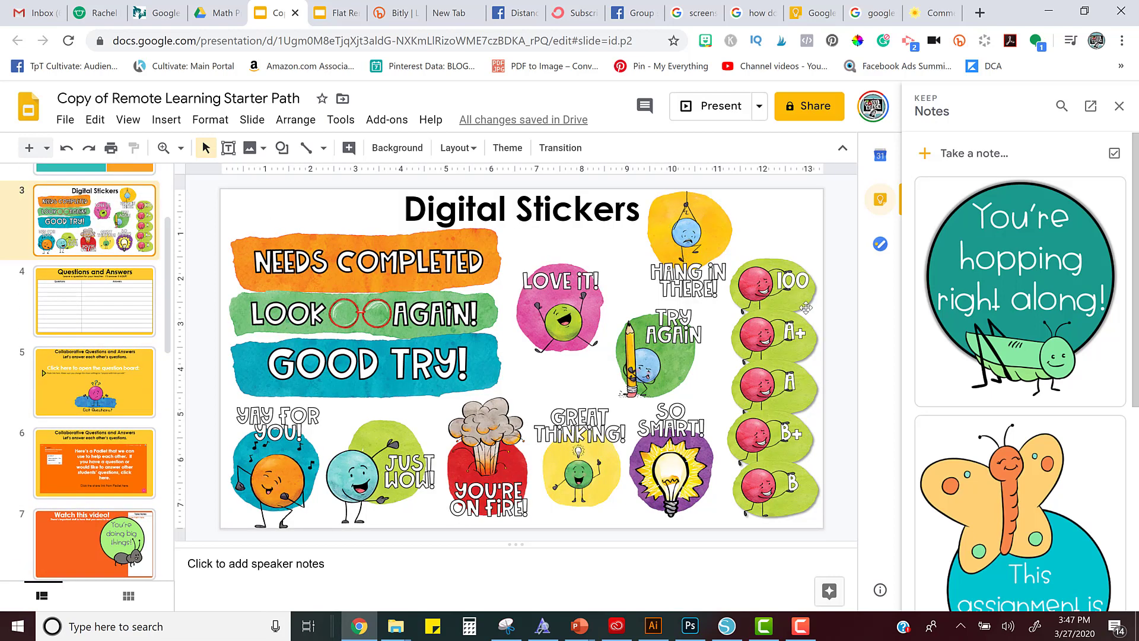
right_click(773, 285)
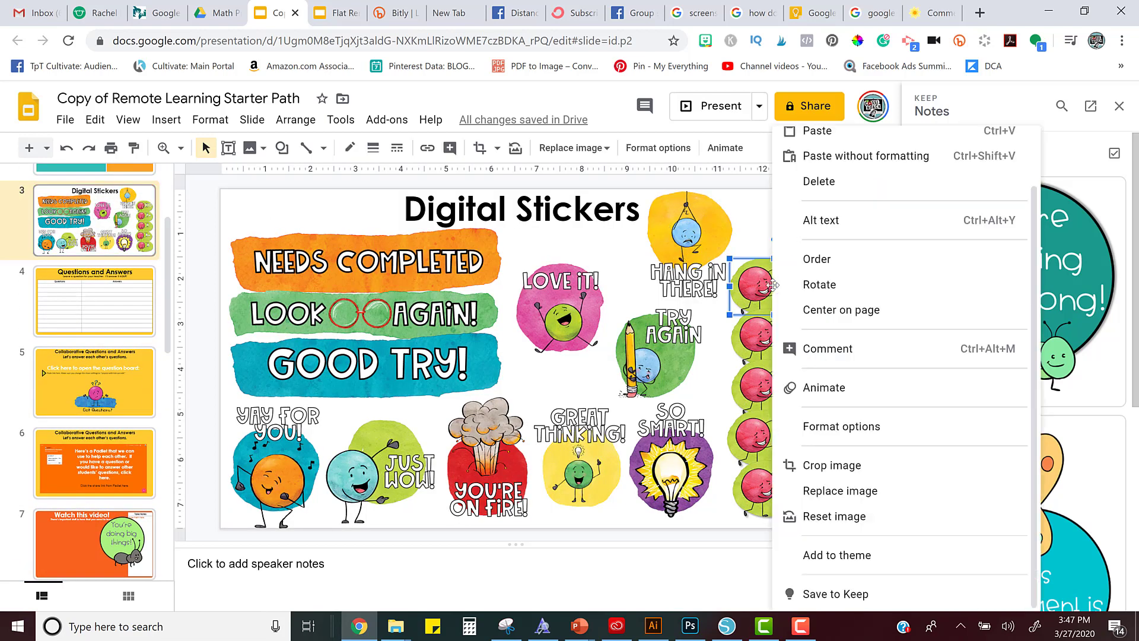
click(817, 591)
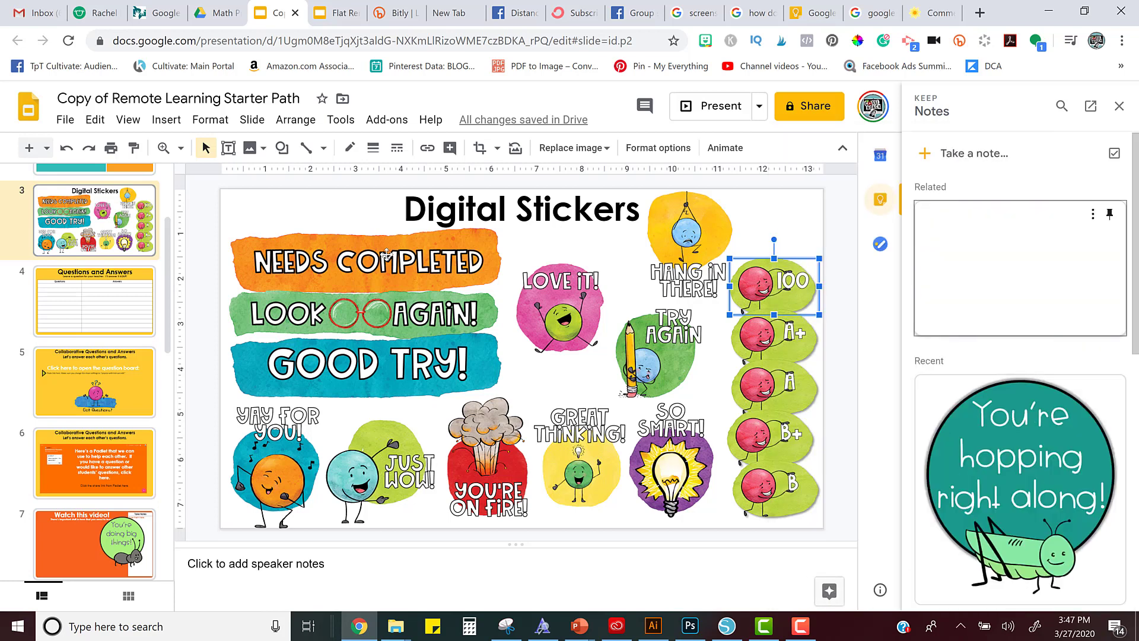
click(329, 13)
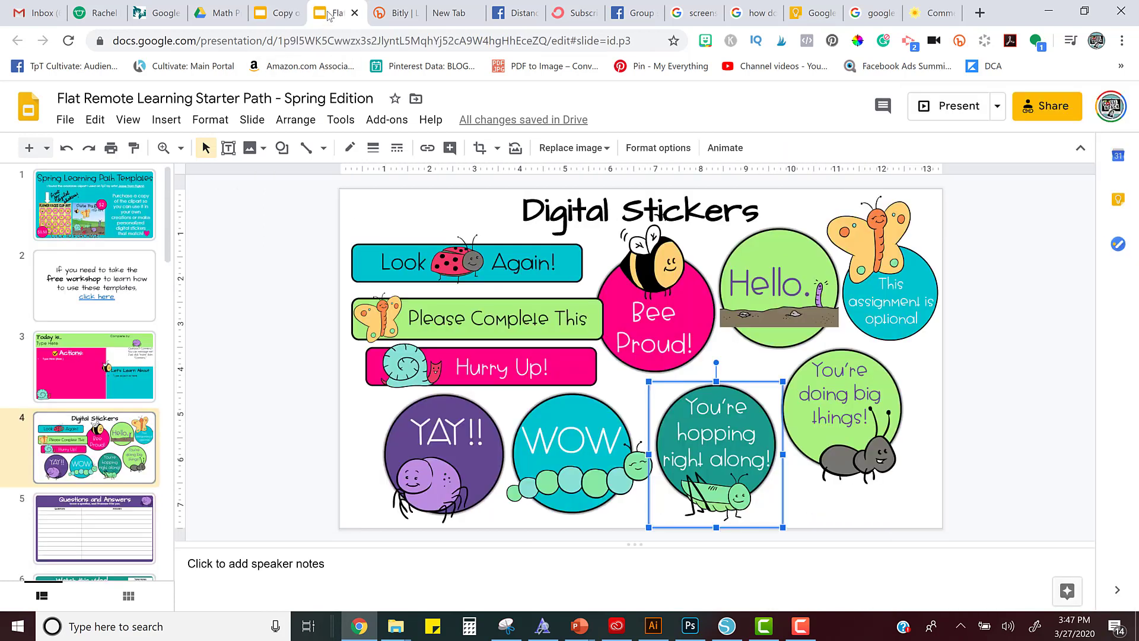